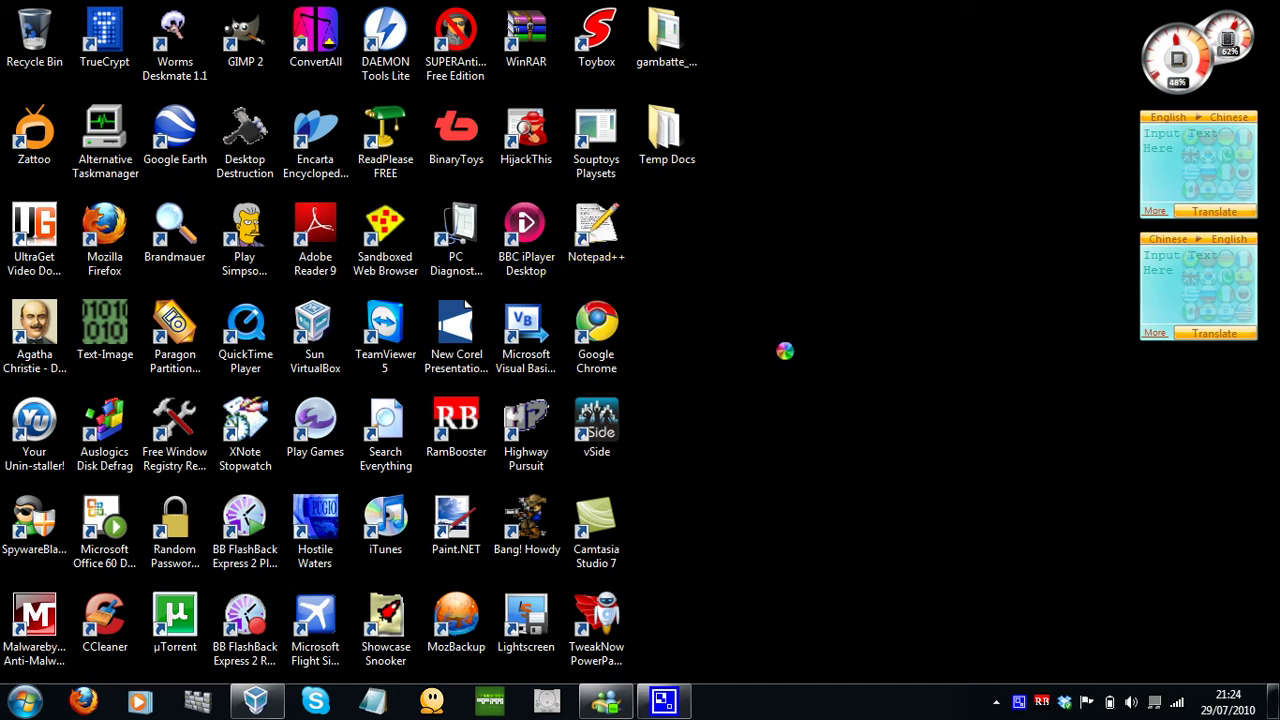
# - Launch TeamViewer on the host and close its Partner List panel
pyautogui.click(385, 332)
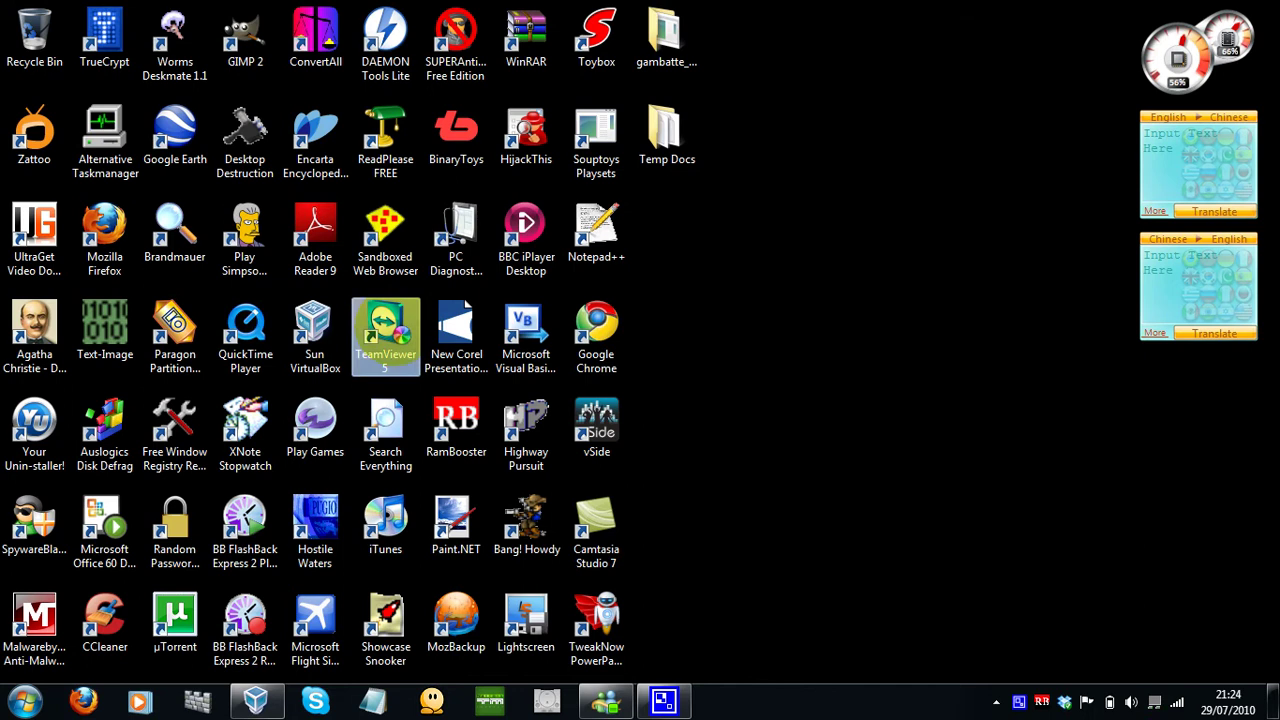
pyautogui.click(783, 439)
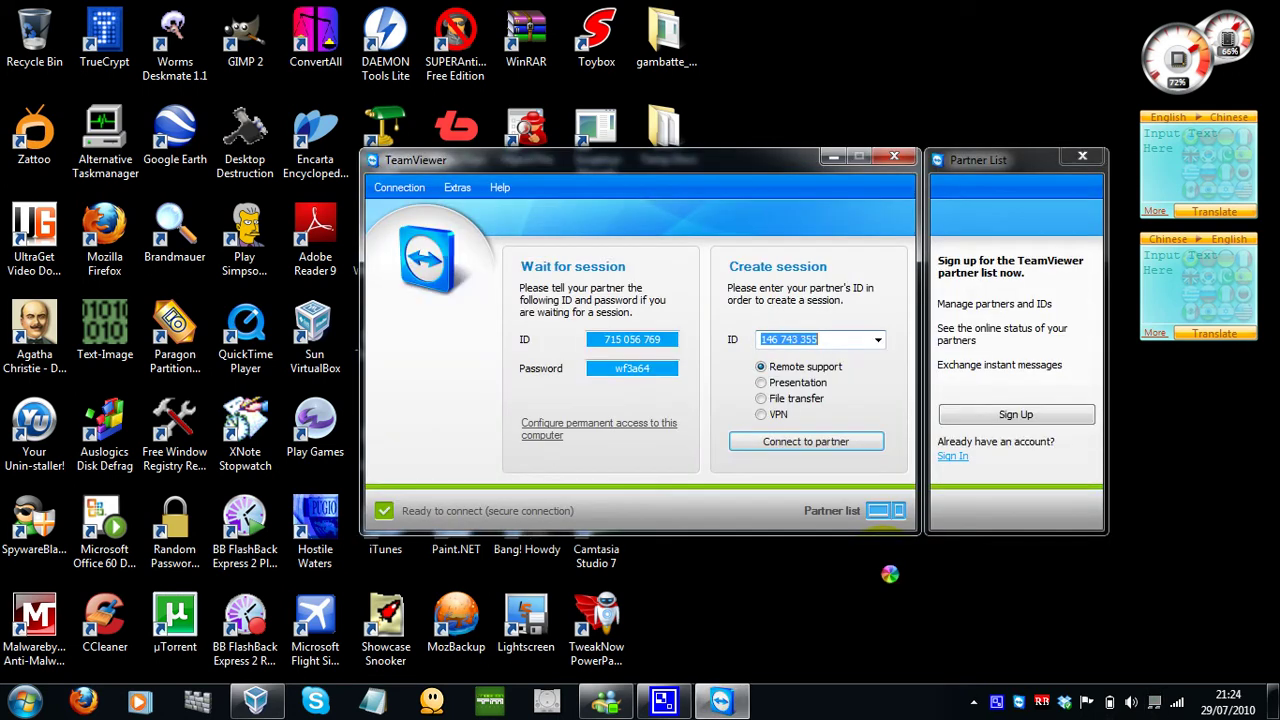
pyautogui.click(1082, 156)
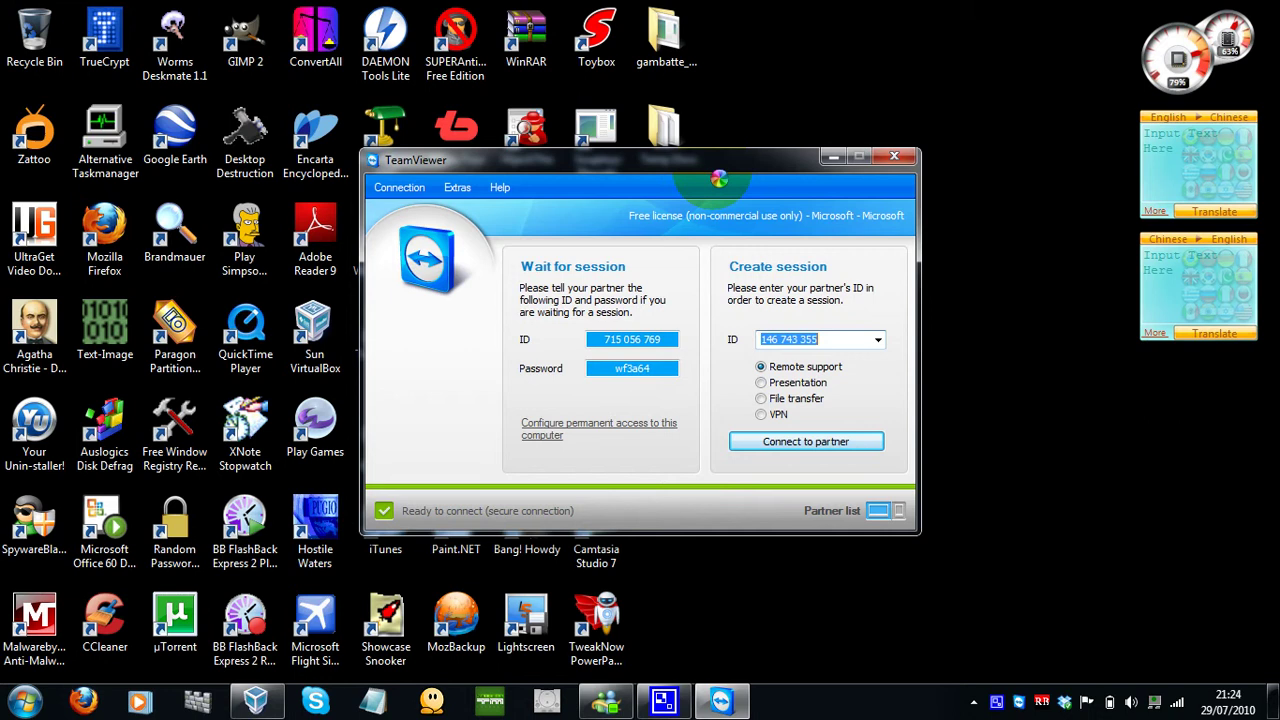
pyautogui.moveTo(719, 179); pyautogui.dragTo(815, 104)
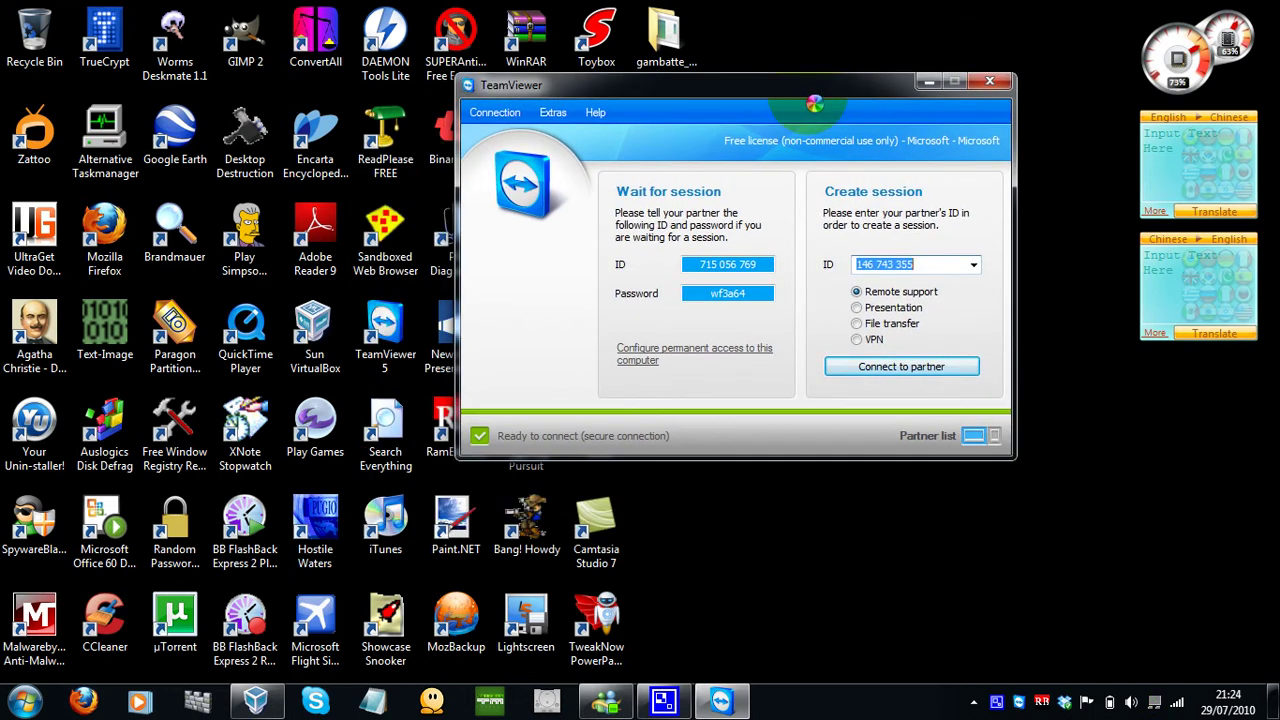
# - Clear the saved partner ID history and close TeamViewer
pyautogui.click(974, 264)
pyautogui.click(955, 305)
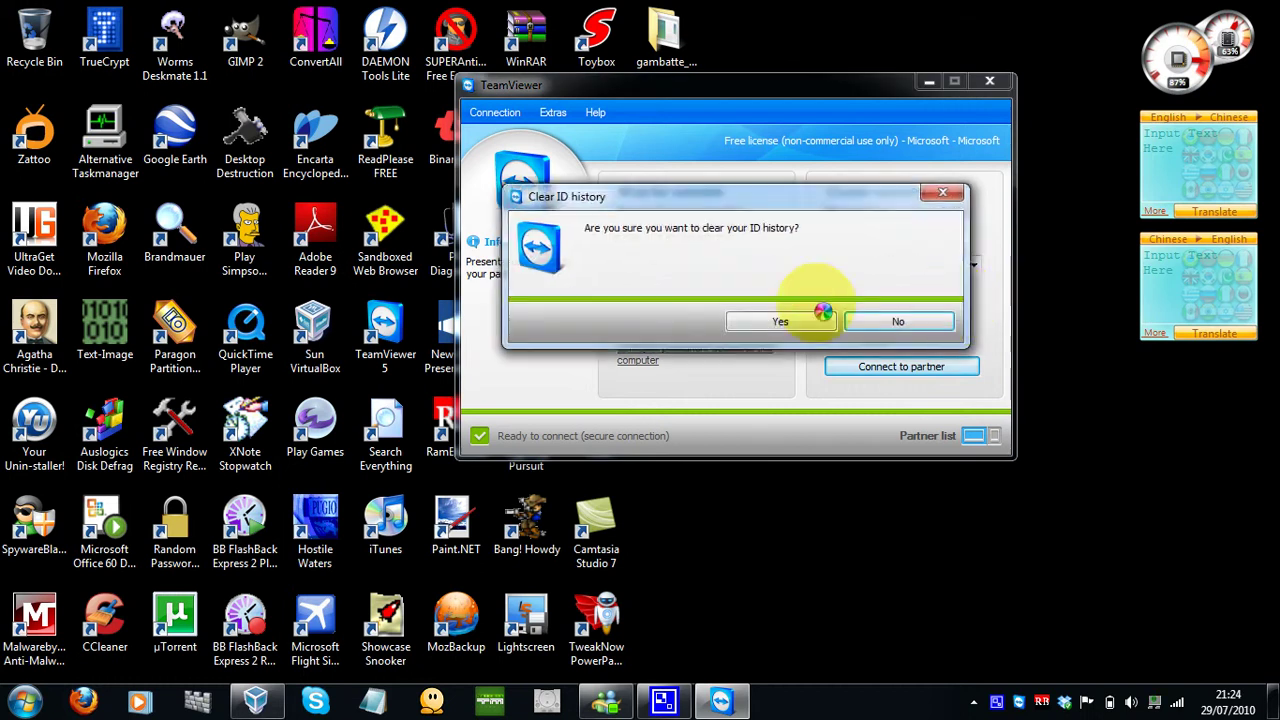
pyautogui.click(760, 323)
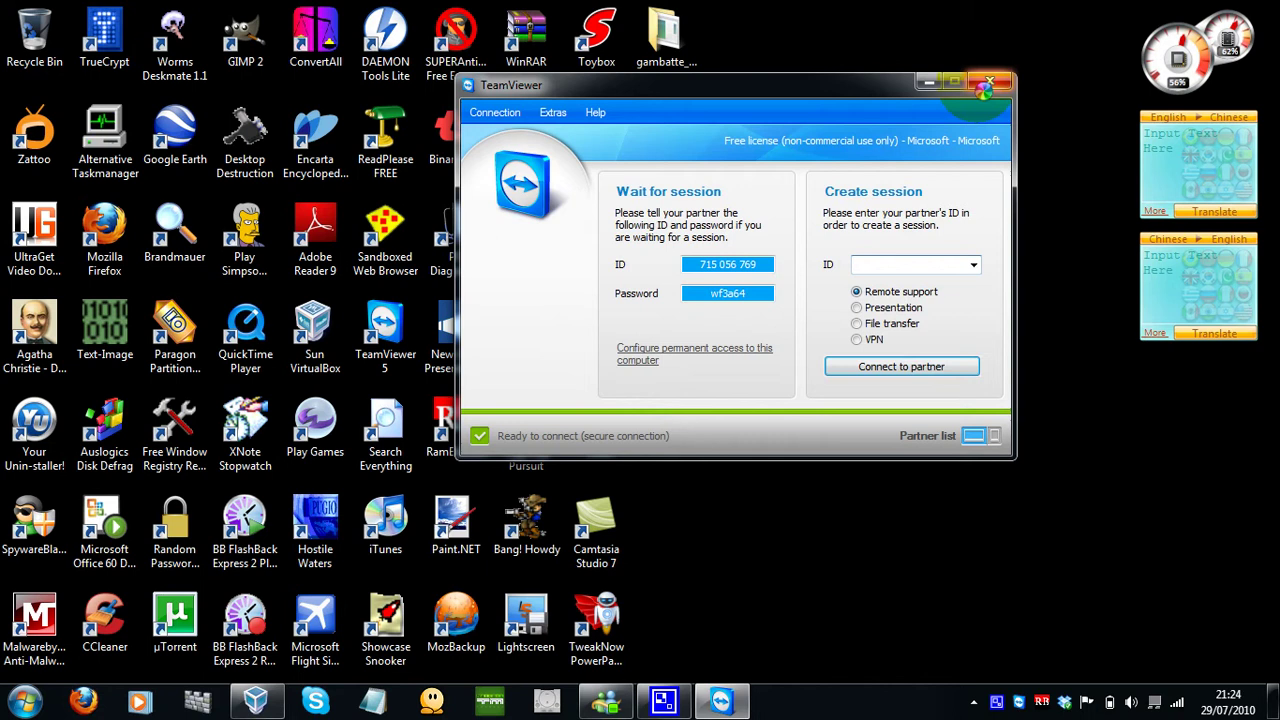
pyautogui.moveTo(666, 99); pyautogui.dragTo(723, 72)
pyautogui.click(1046, 55)
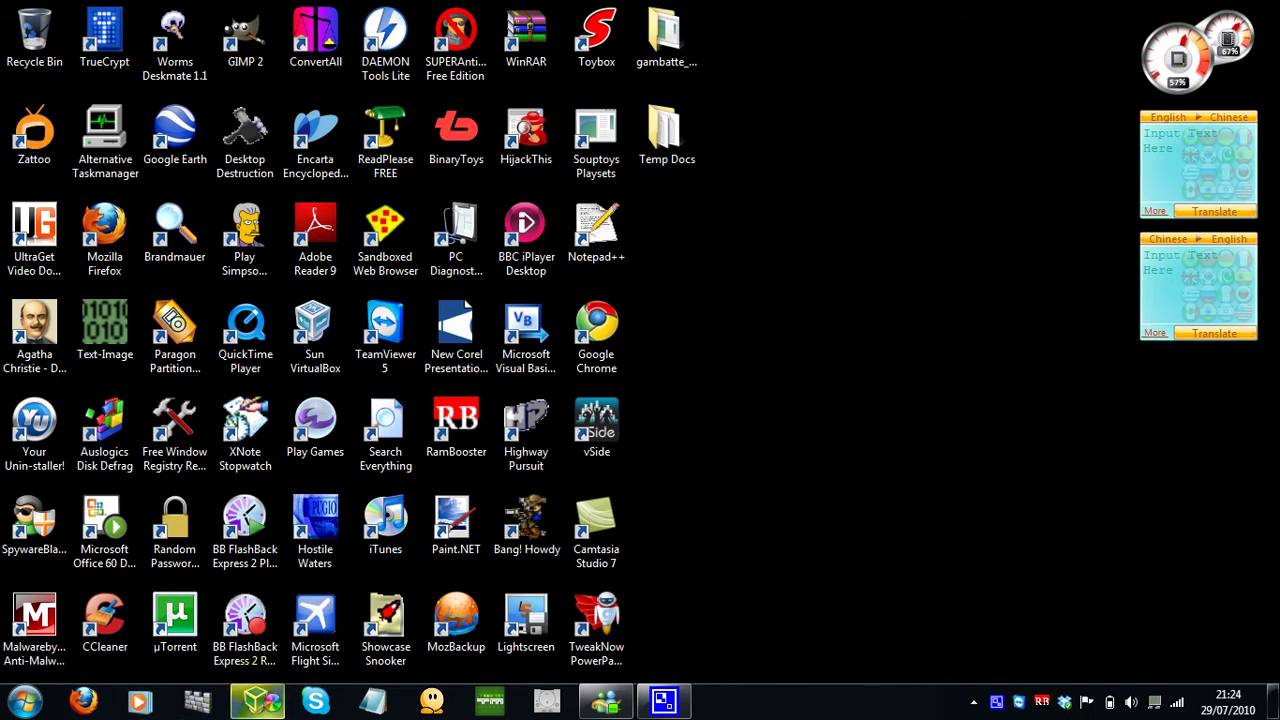
# - Run TeamViewer_Setup.exe on the XP guest and choose Install
pyautogui.click(257, 700)
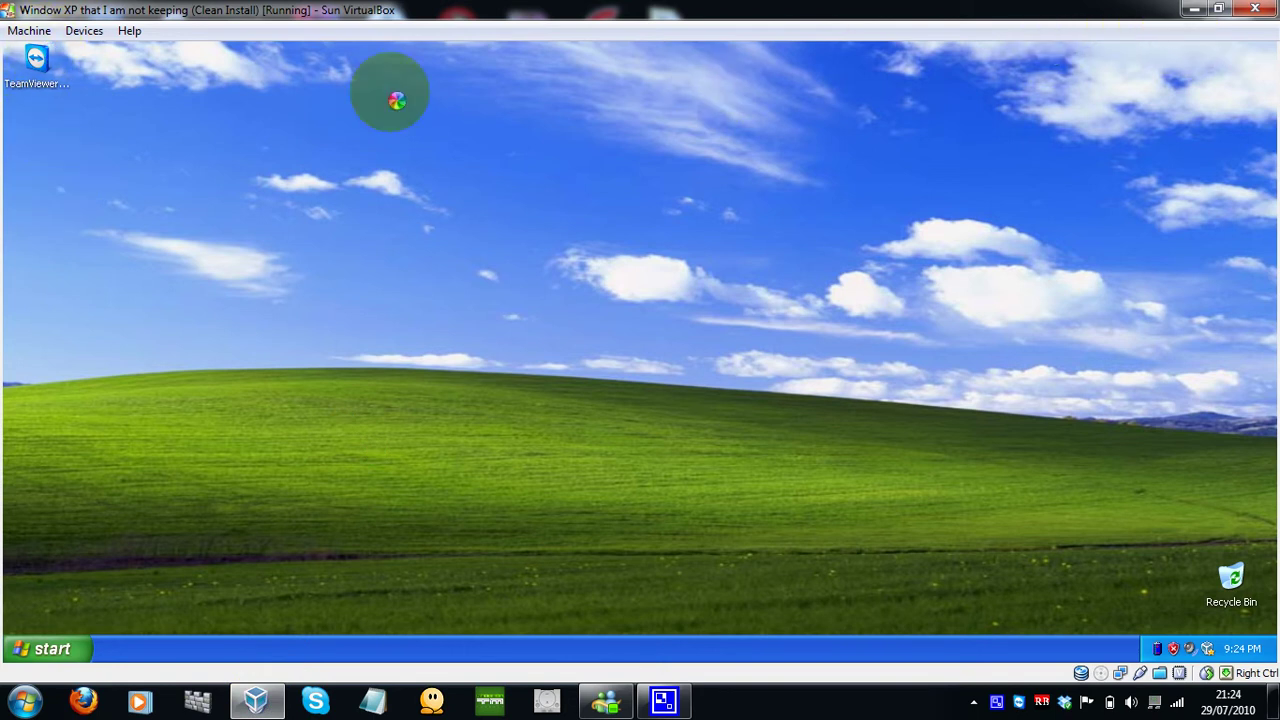
pyautogui.click(36, 62)
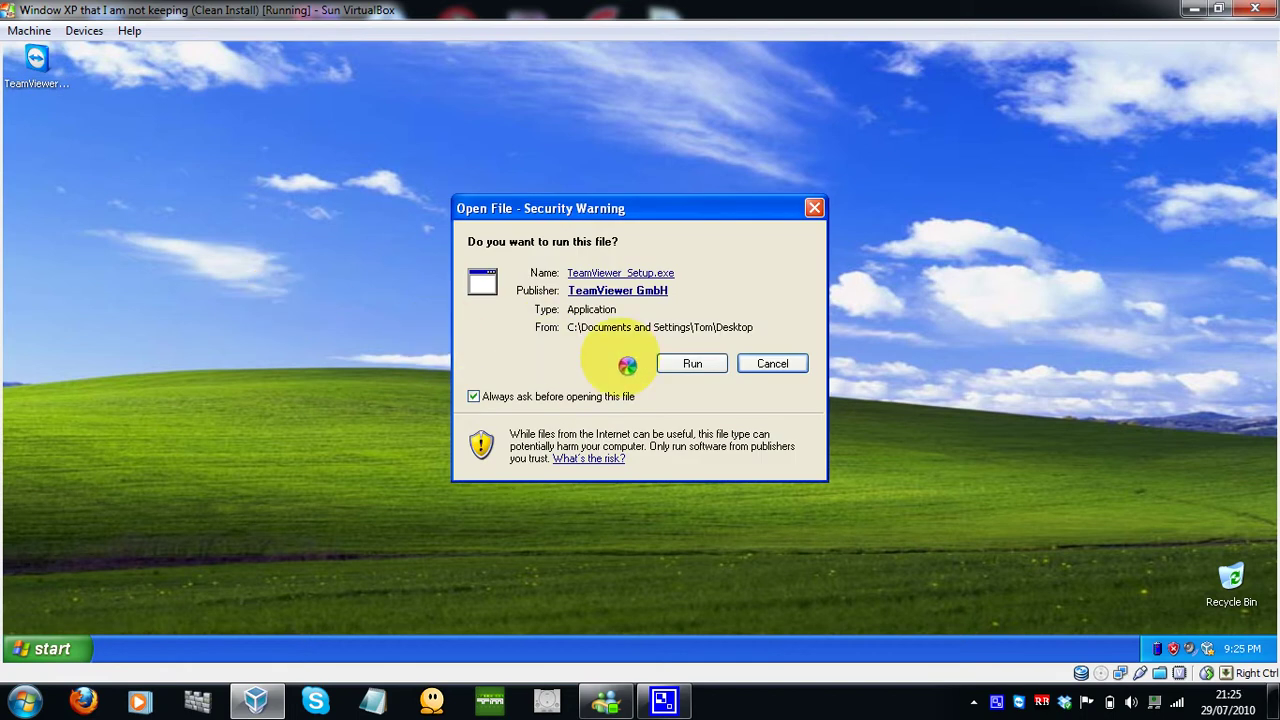
pyautogui.click(703, 366)
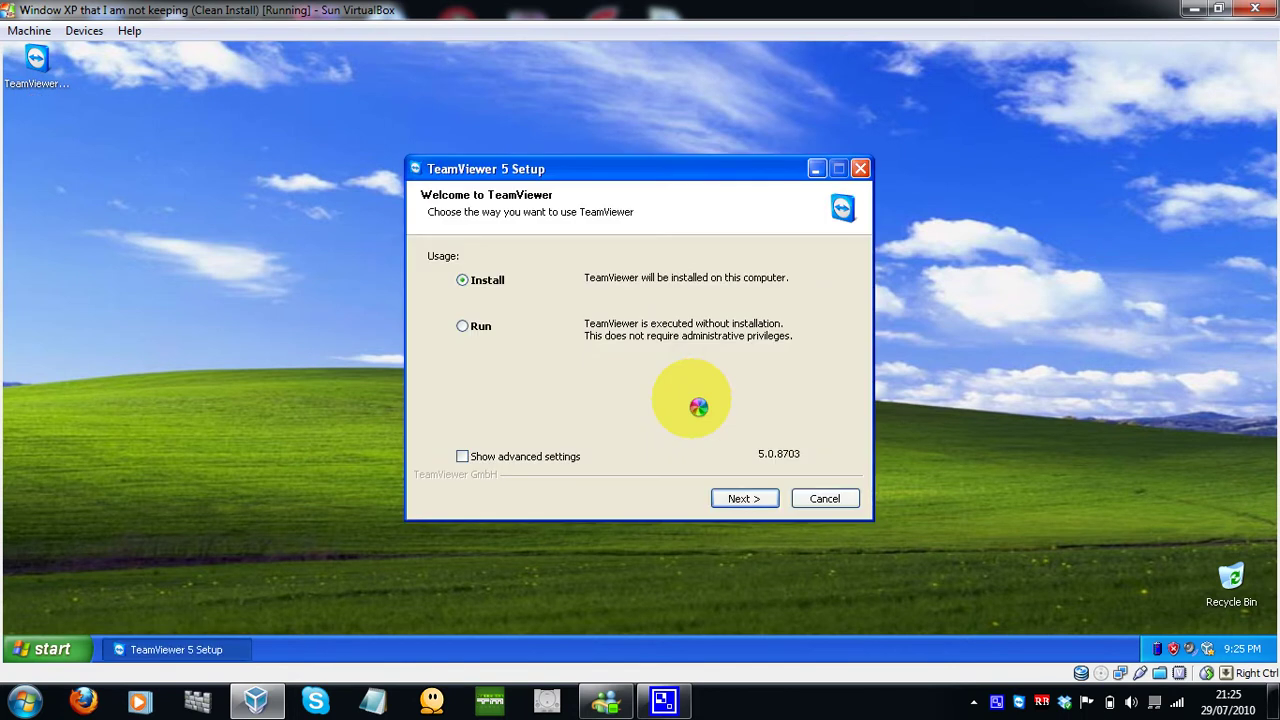
pyautogui.click(740, 499)
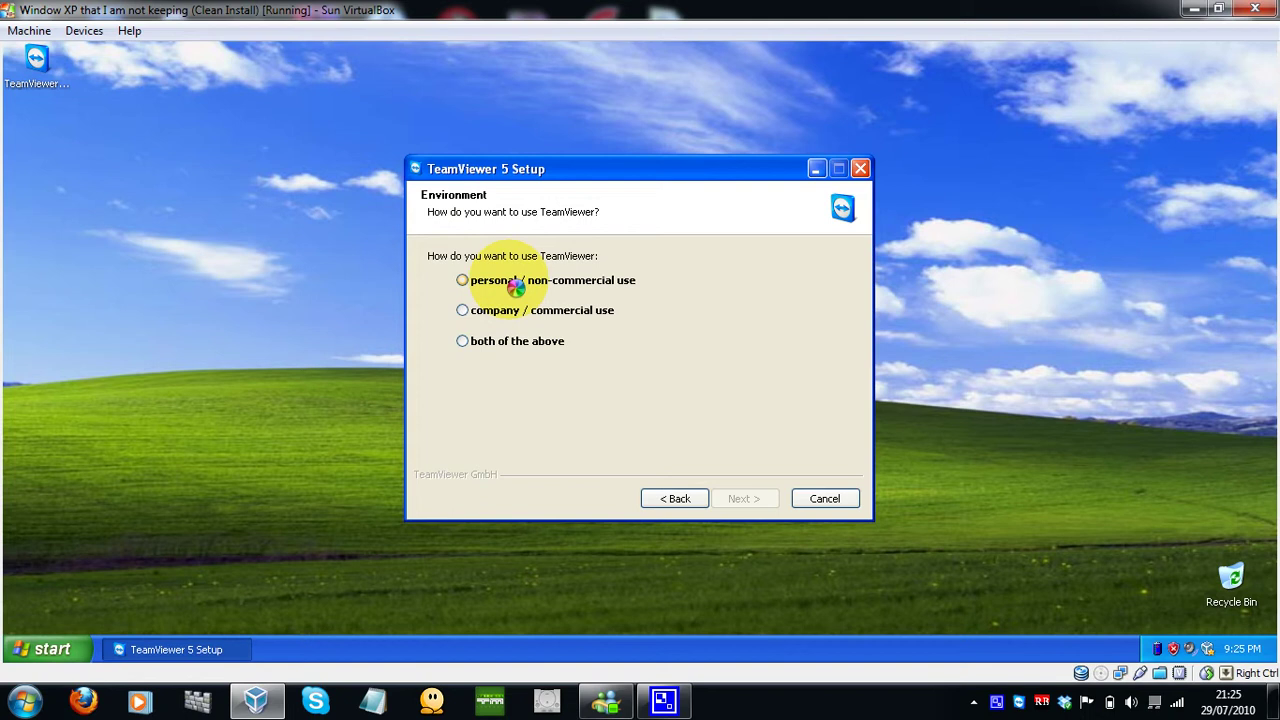
# - Choose personal non-commercial use, accept the license, and keep Normal installation with Full access
pyautogui.click(743, 503)
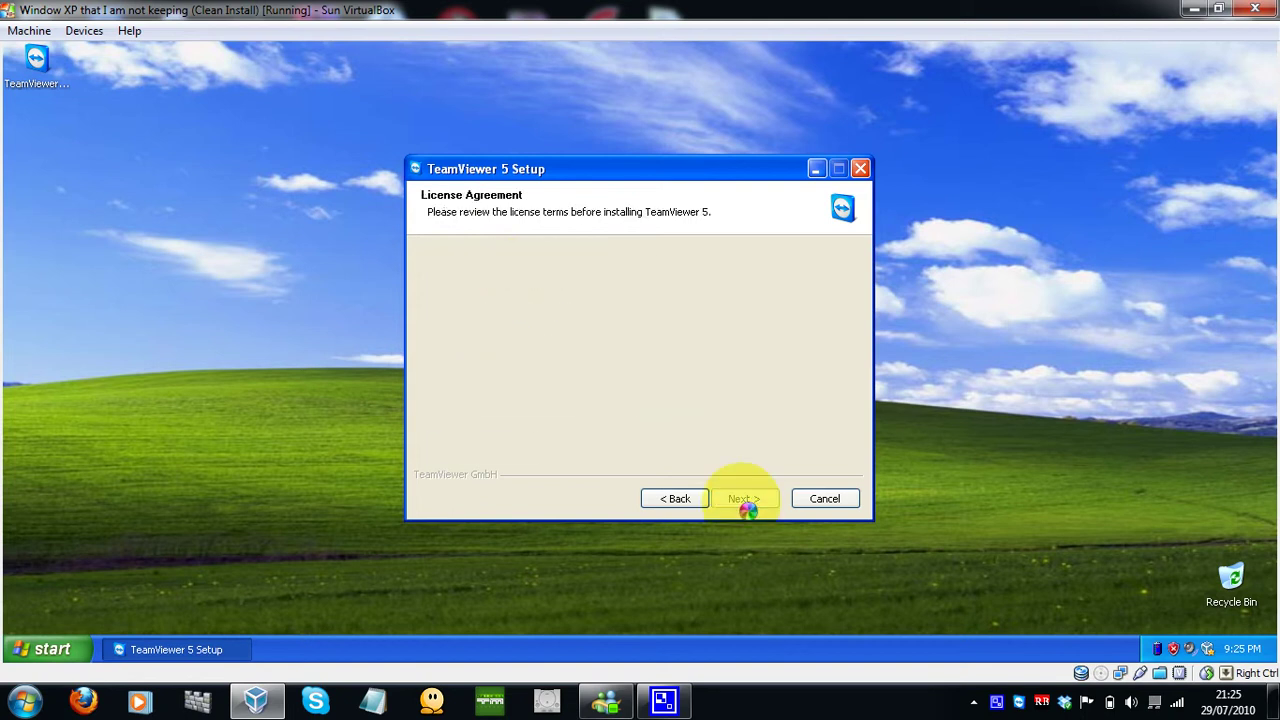
pyautogui.click(572, 455)
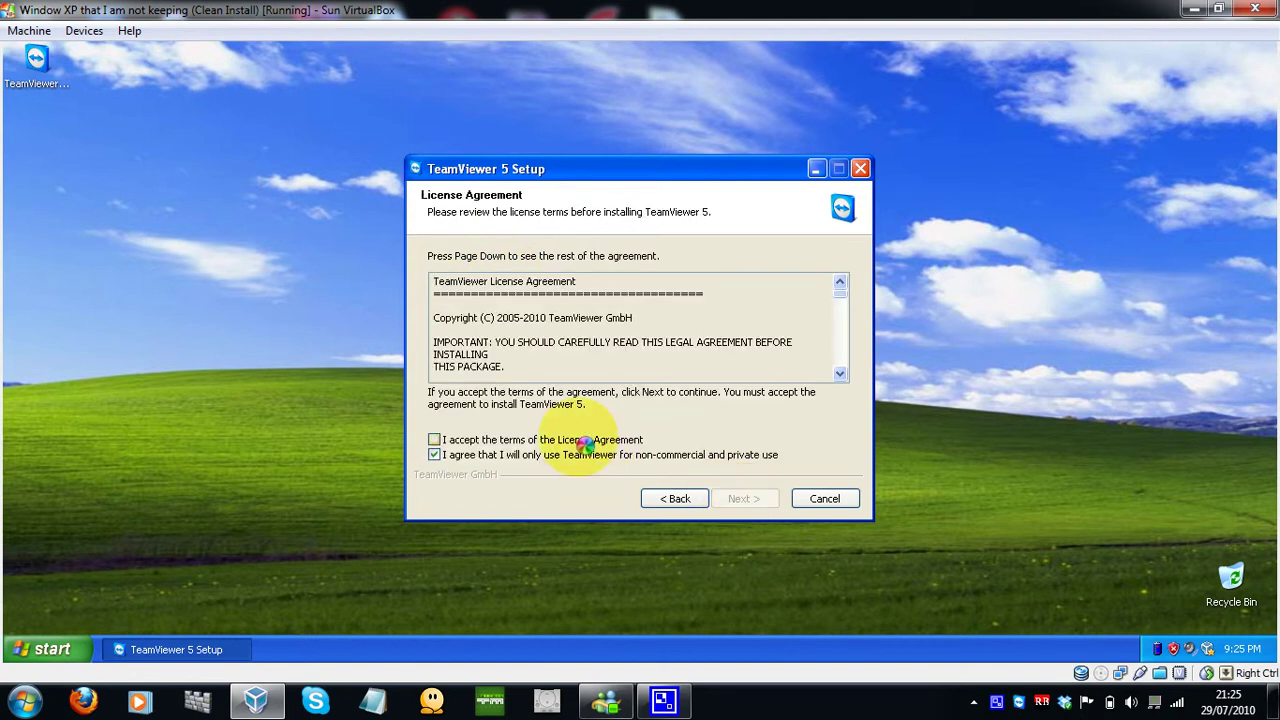
pyautogui.click(582, 440)
pyautogui.click(748, 500)
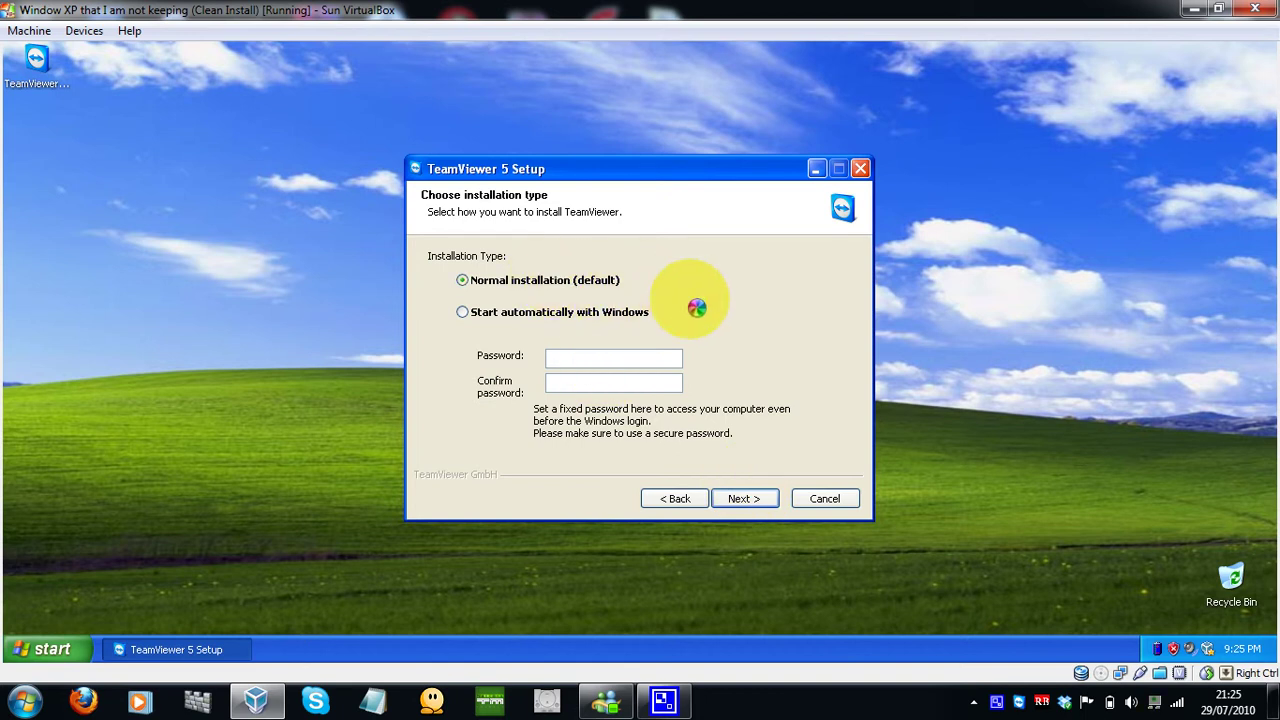
pyautogui.click(744, 500)
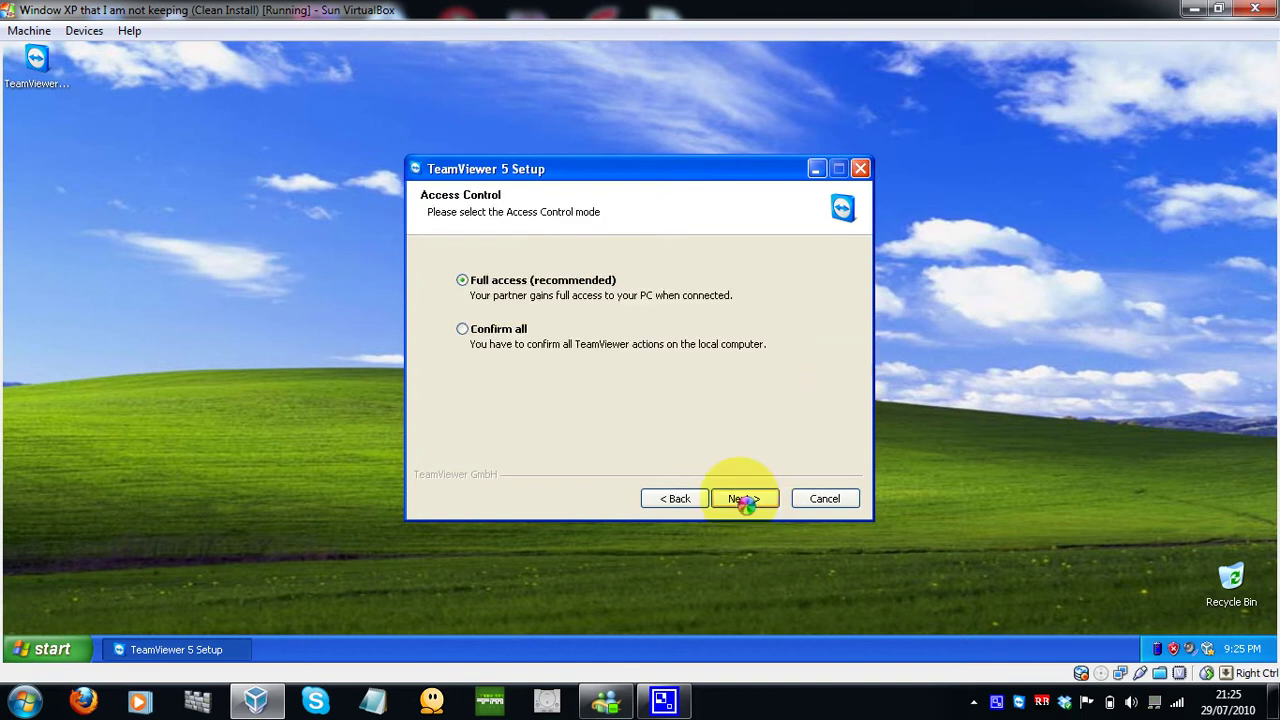
pyautogui.click(745, 502)
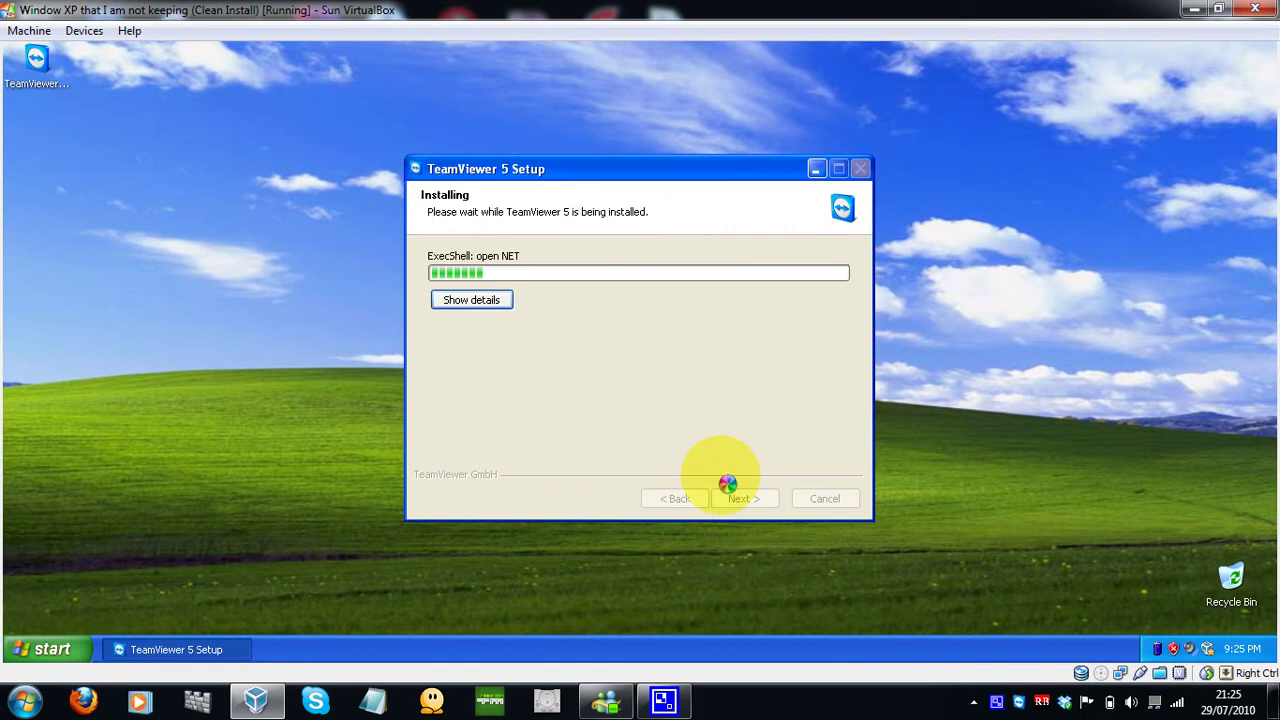
pyautogui.click(471, 300)
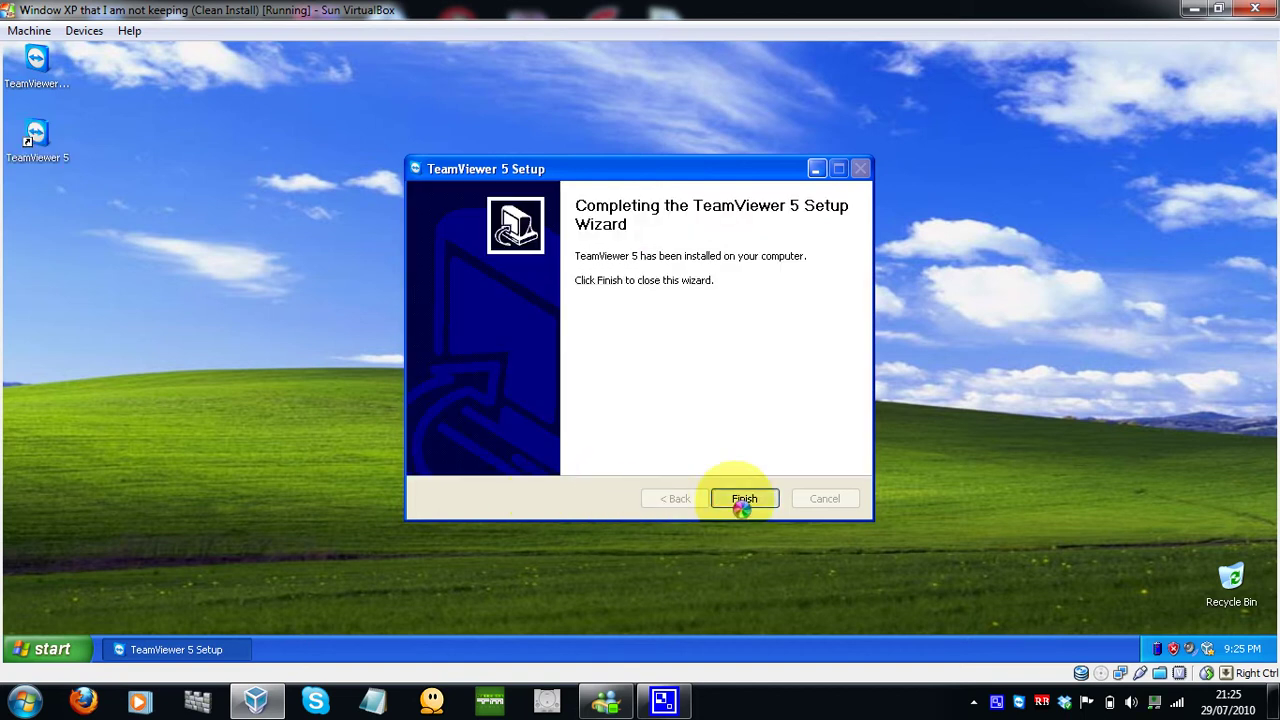
# - Finish setup, start TeamViewer on the guest, and copy its session ID
pyautogui.click(744, 499)
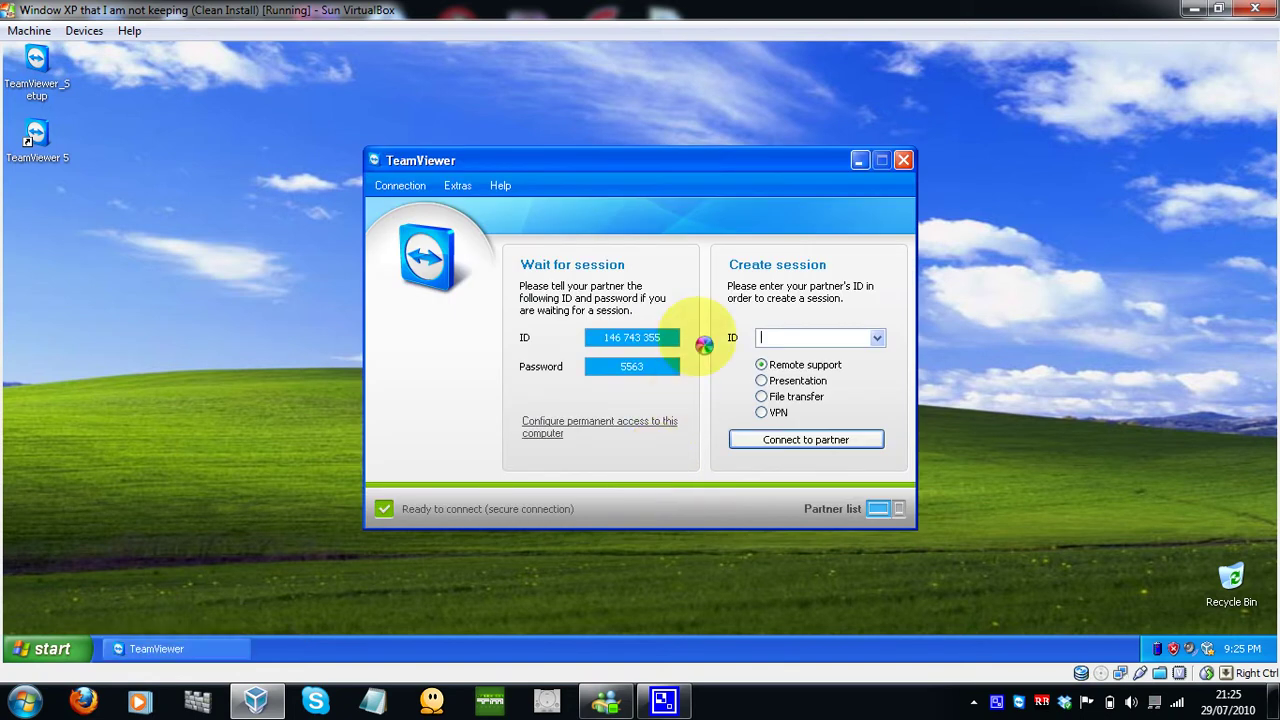
pyautogui.moveTo(648, 167); pyautogui.dragTo(542, 81)
pyautogui.moveTo(620, 257)
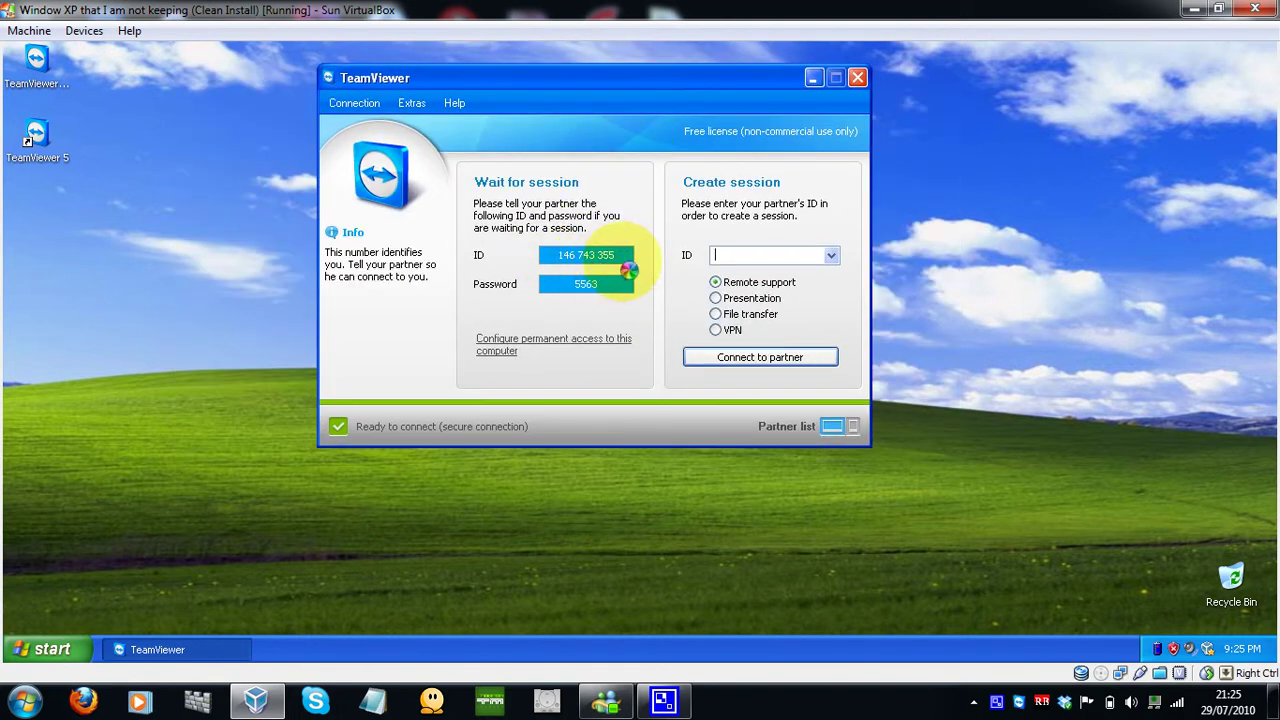
pyautogui.rightClick(580, 252)
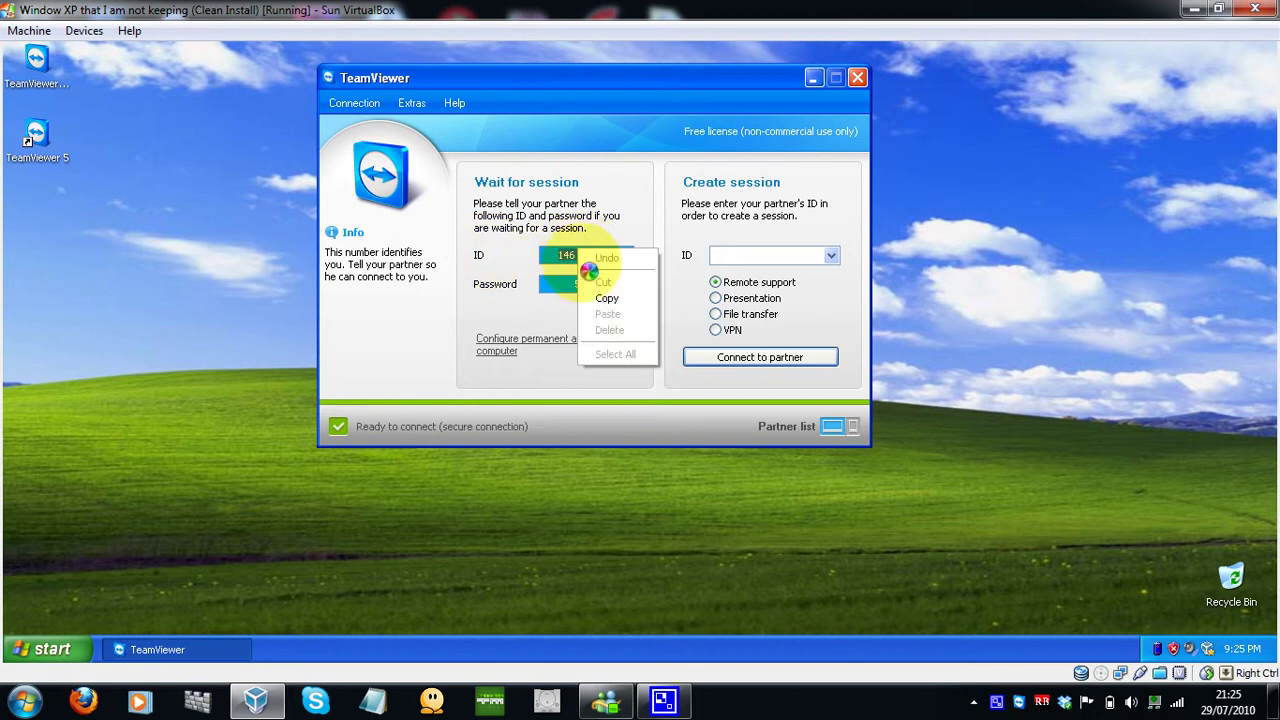
pyautogui.click(607, 299)
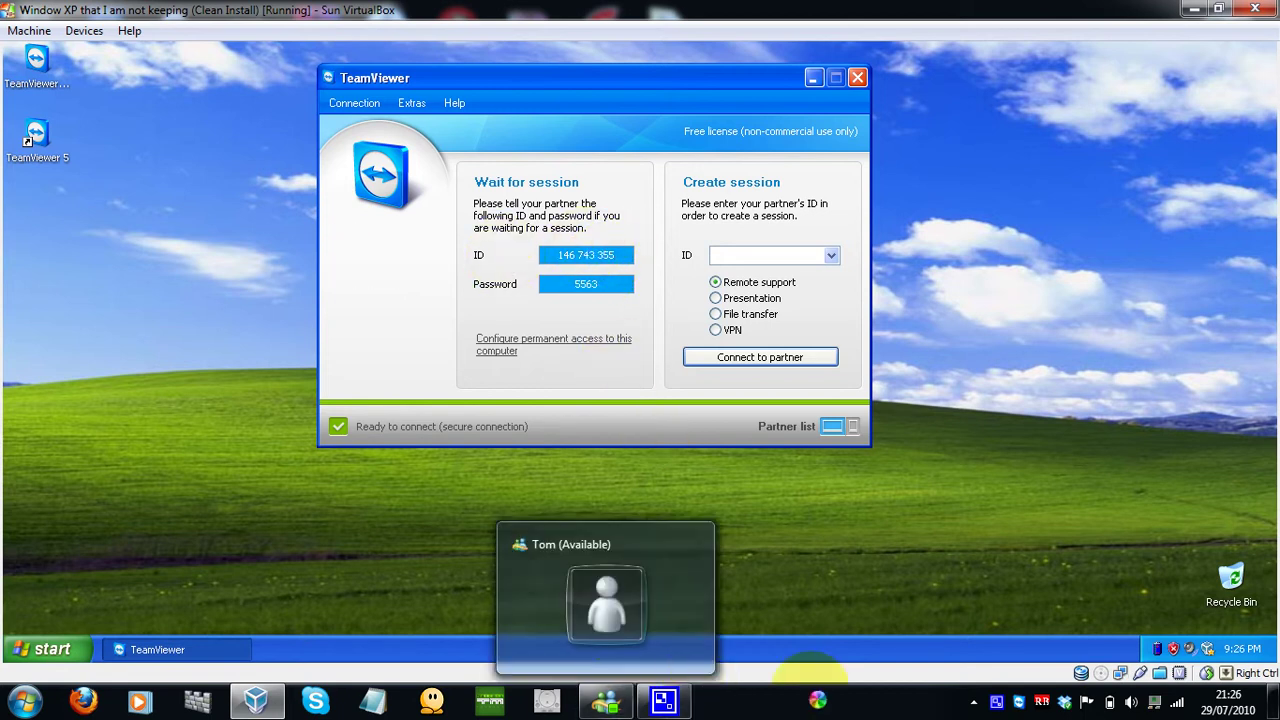
# - Paste the guest's ID as partner in host TeamViewer, connect, and bring up the password prompt
pyautogui.click(1018, 701)
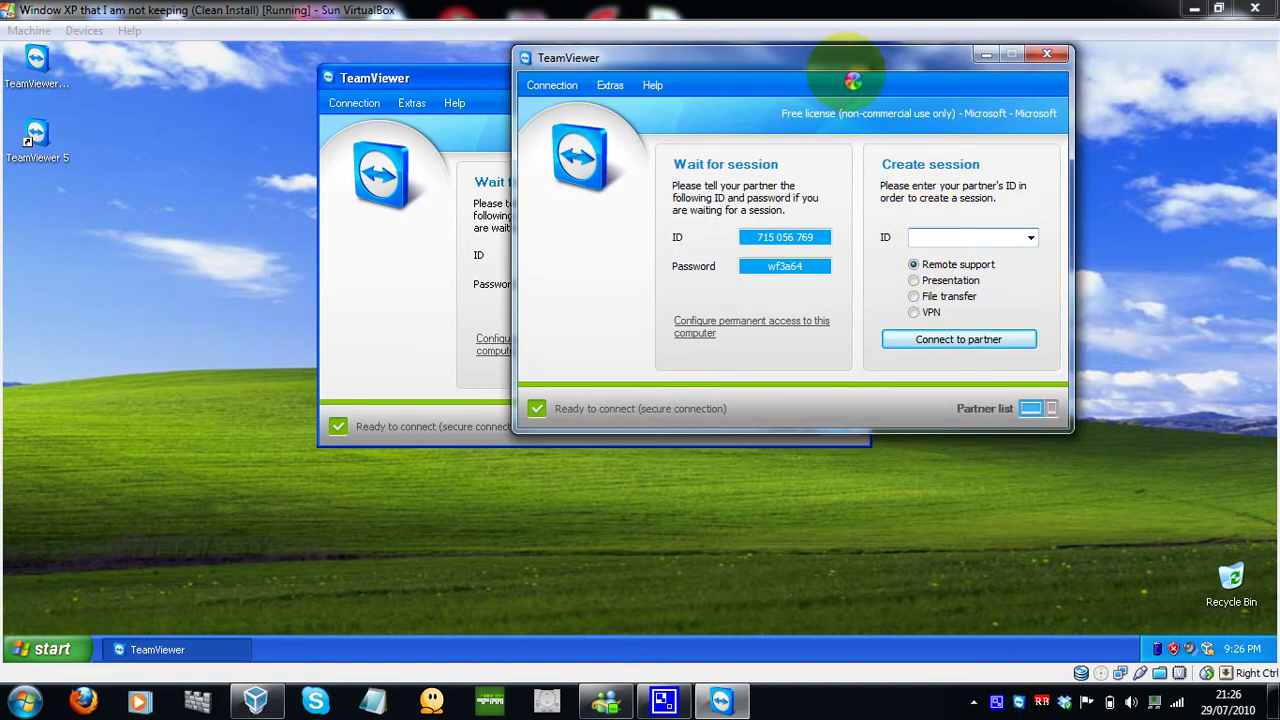
pyautogui.moveTo(851, 60); pyautogui.dragTo(1134, 55)
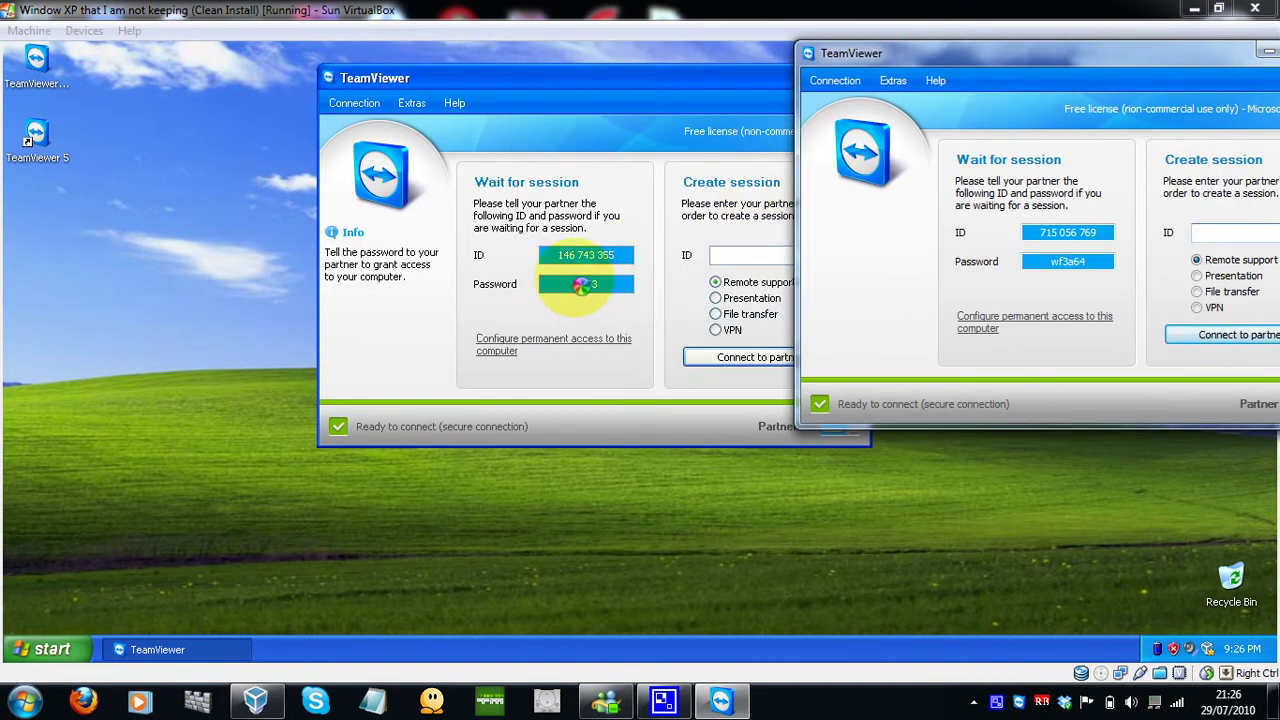
pyautogui.moveTo(1057, 51); pyautogui.dragTo(941, 93)
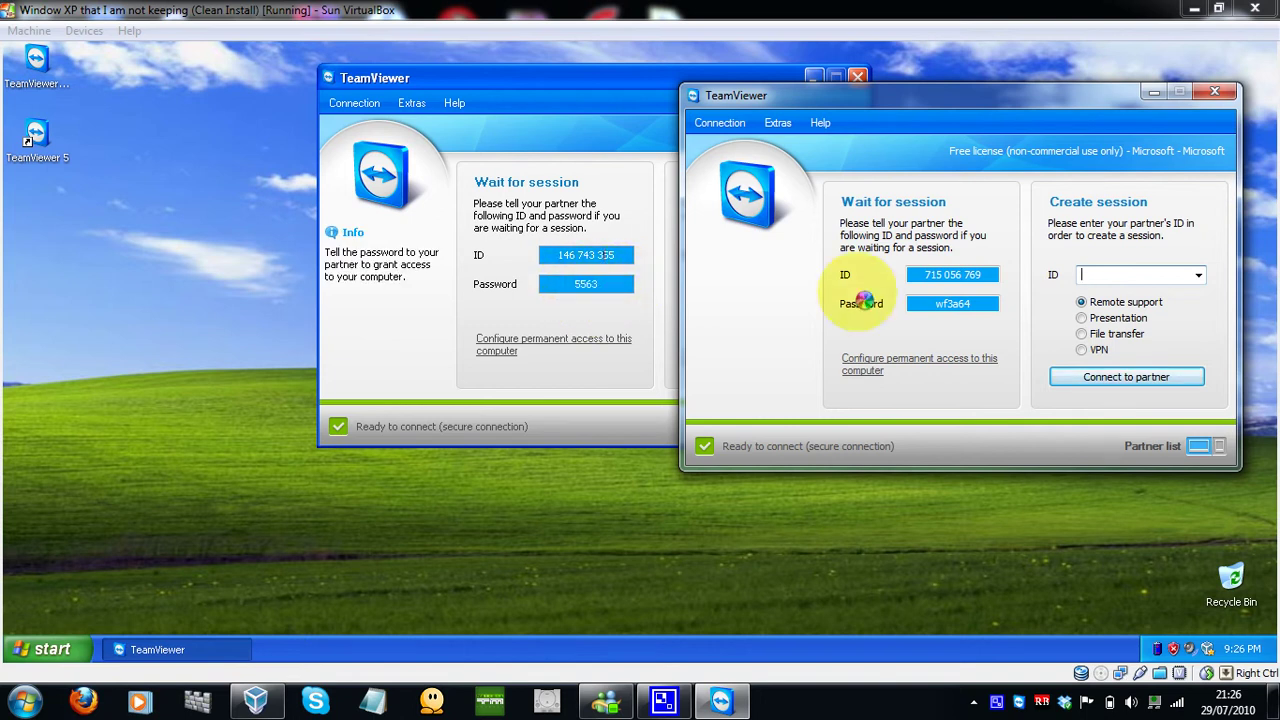
pyautogui.rightClick(1097, 285)
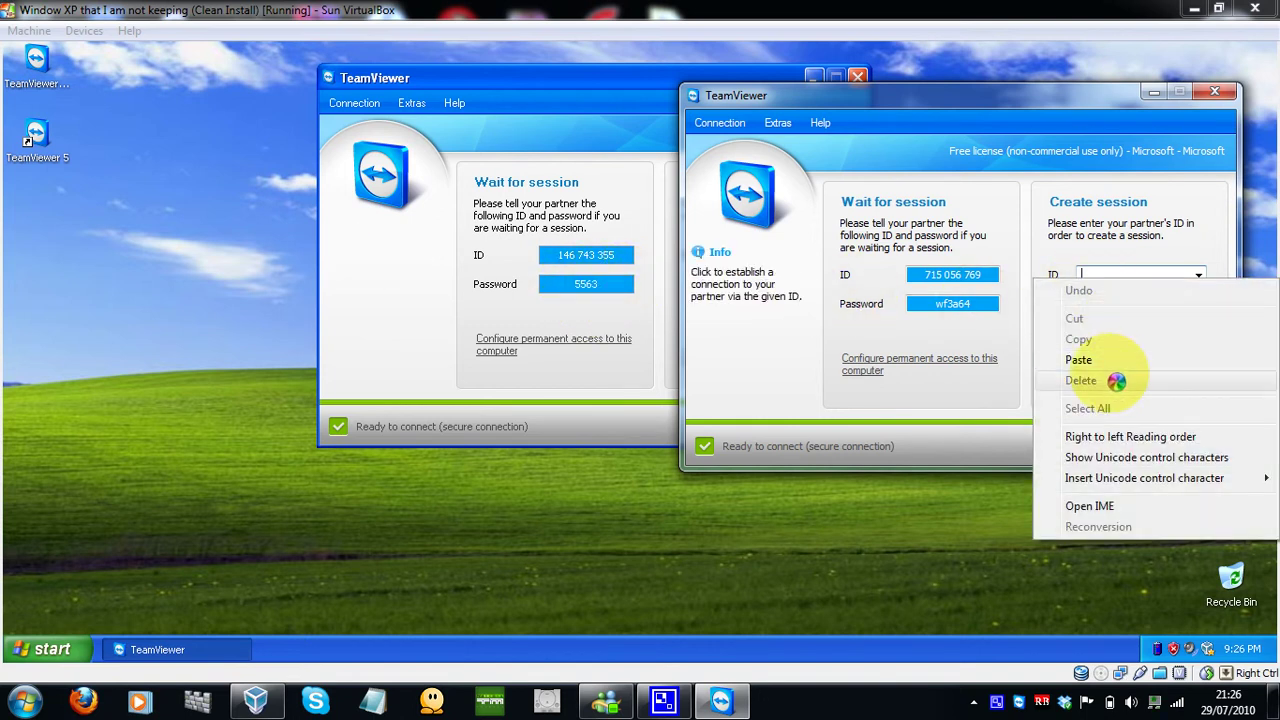
pyautogui.click(1120, 362)
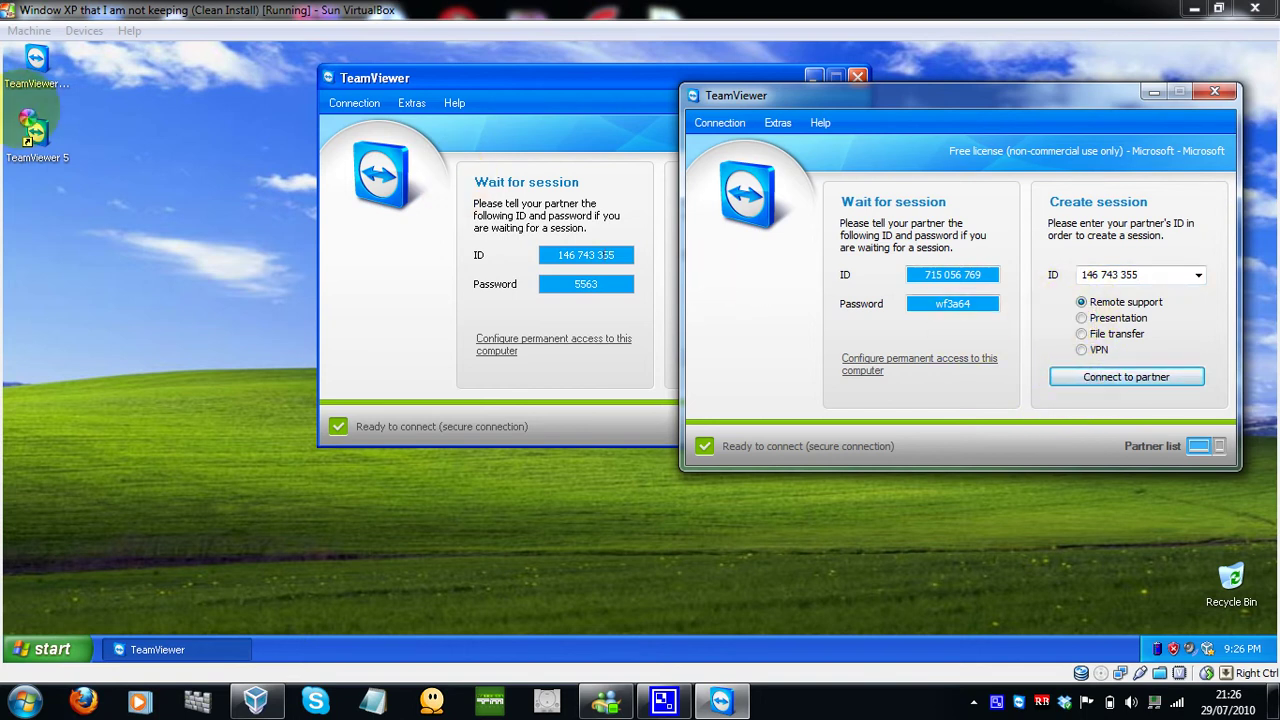
pyautogui.moveTo(1108, 97); pyautogui.dragTo(1044, 85)
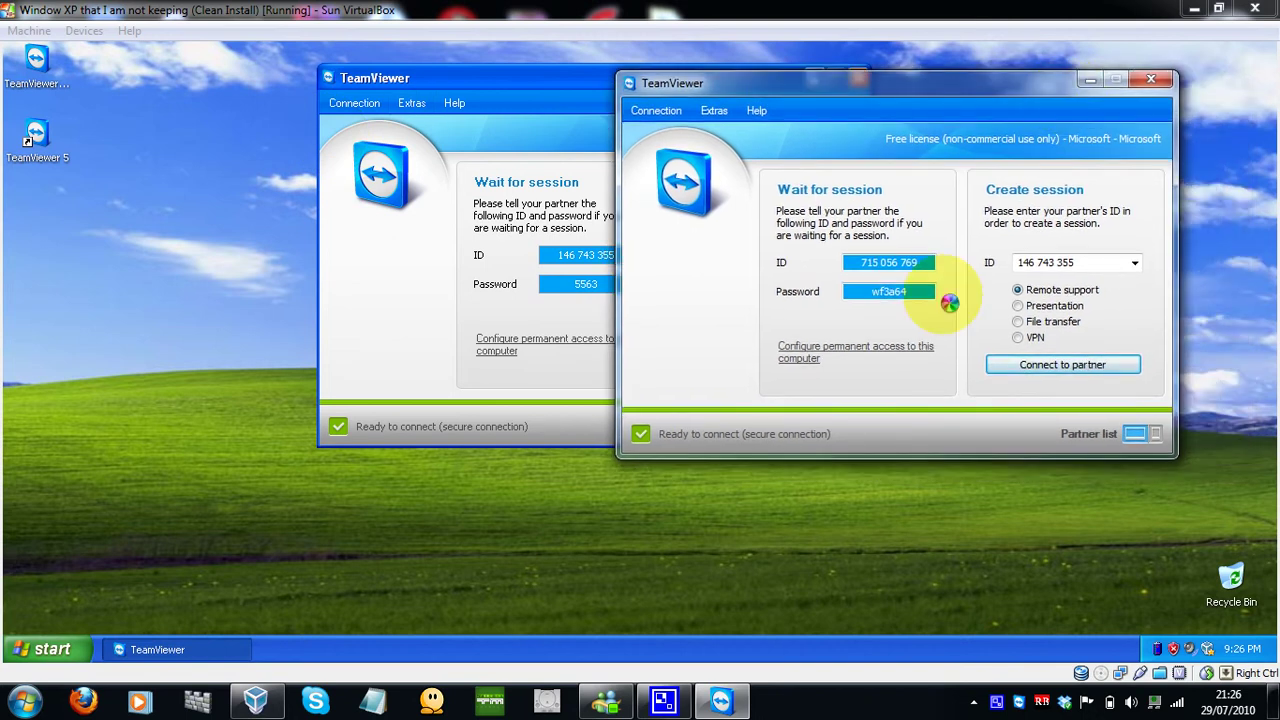
pyautogui.click(1062, 364)
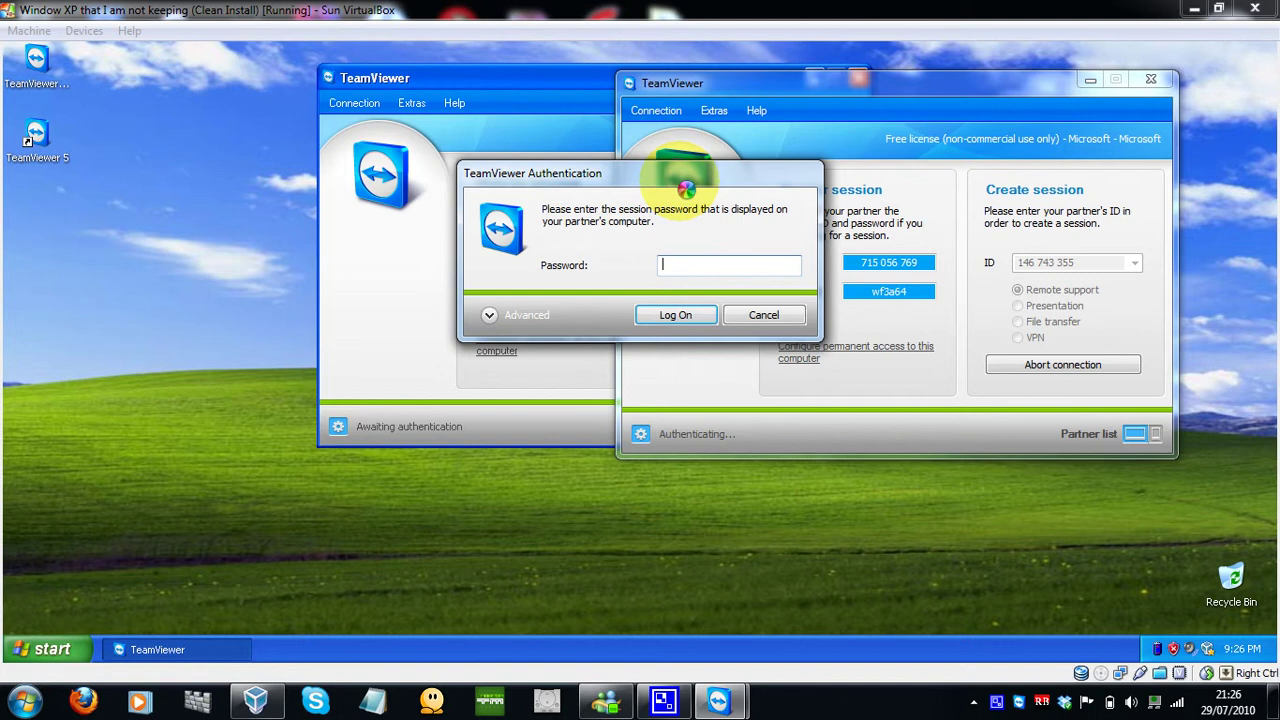
pyautogui.moveTo(702, 182); pyautogui.dragTo(984, 176)
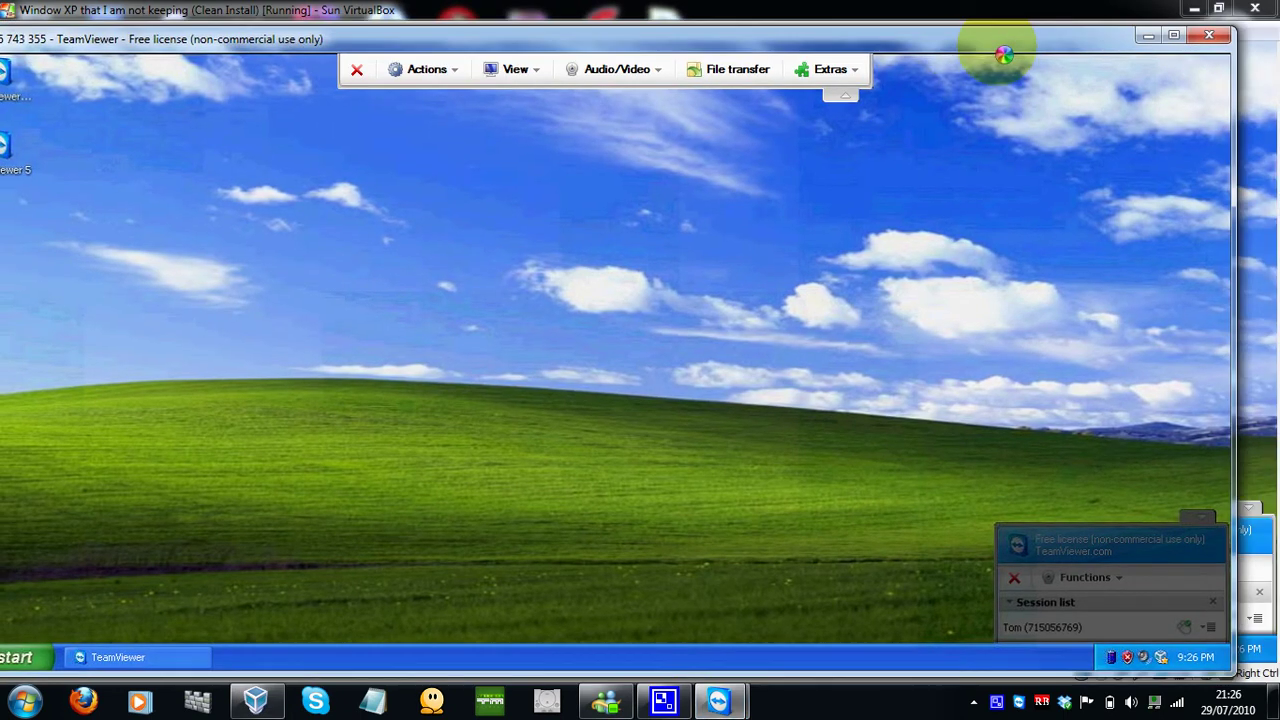
# - Maximize the remote session window so the guest's XP desktop fills the screen
pyautogui.click(1165, 39)
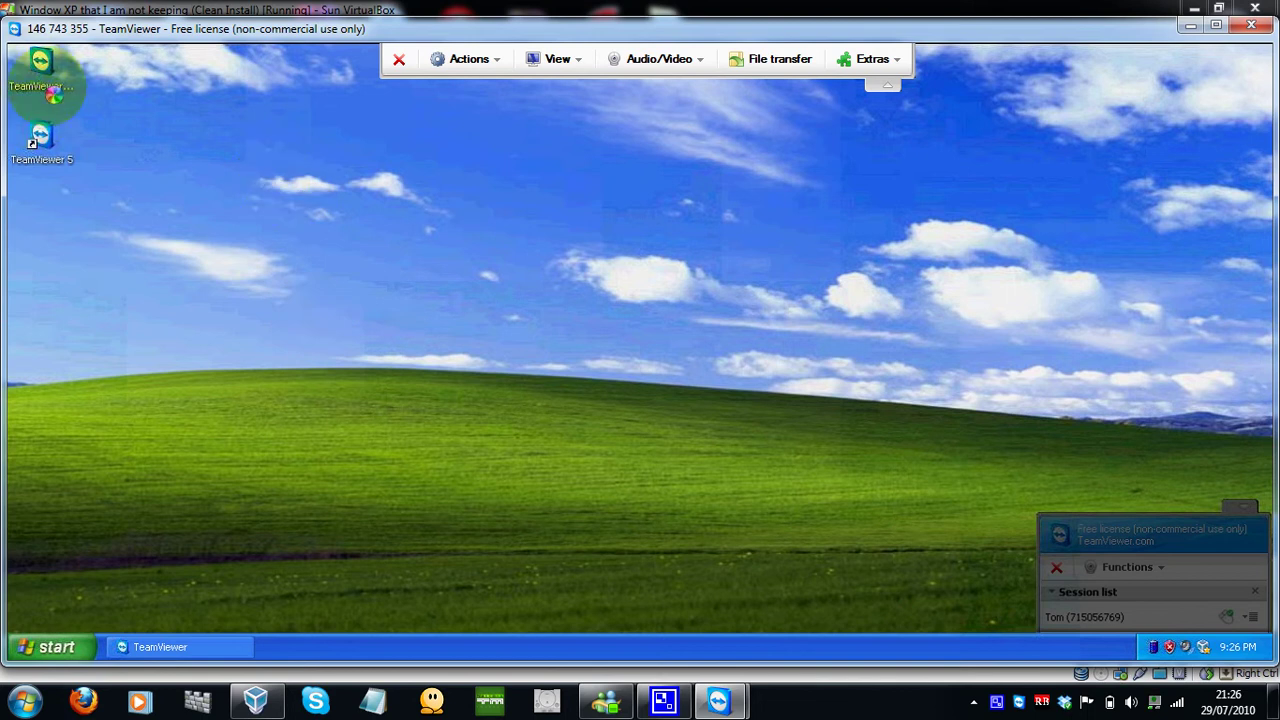
pyautogui.moveTo(40, 72); pyautogui.dragTo(286, 223)
pyautogui.moveTo(142, 128); pyautogui.dragTo(63, 71)
pyautogui.click(80, 214)
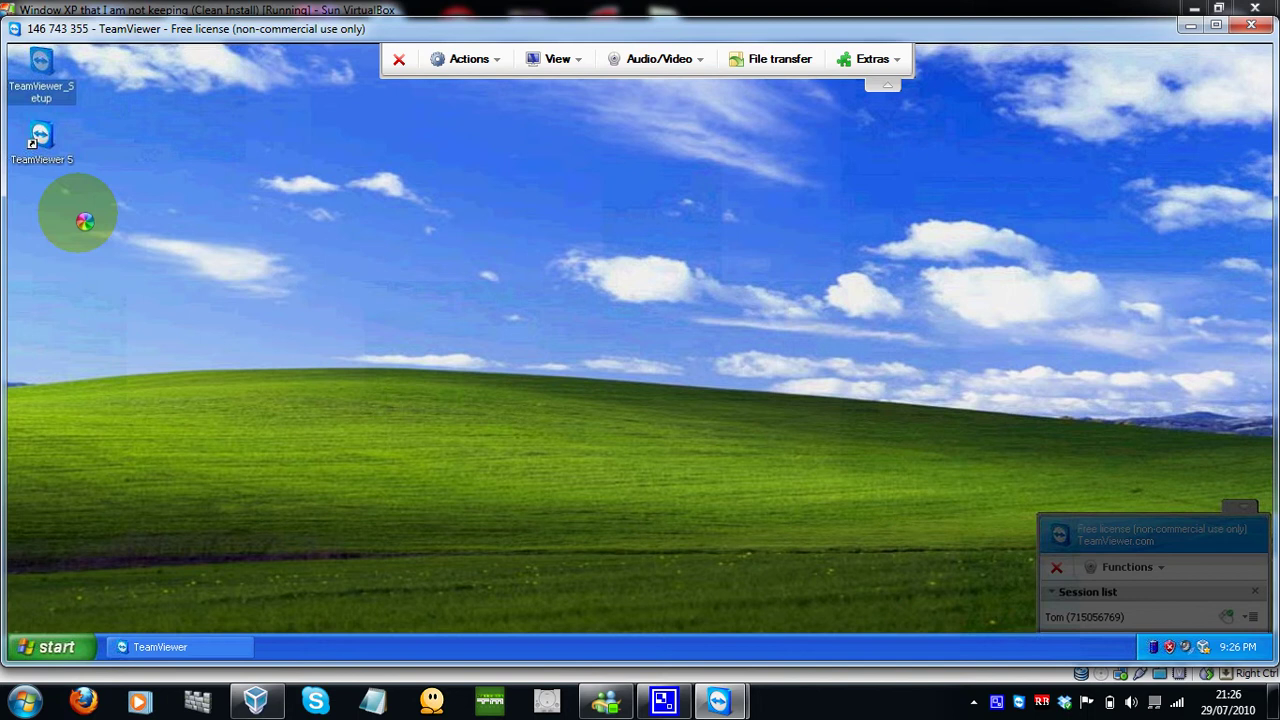
pyautogui.click(52, 647)
pyautogui.click(97, 578)
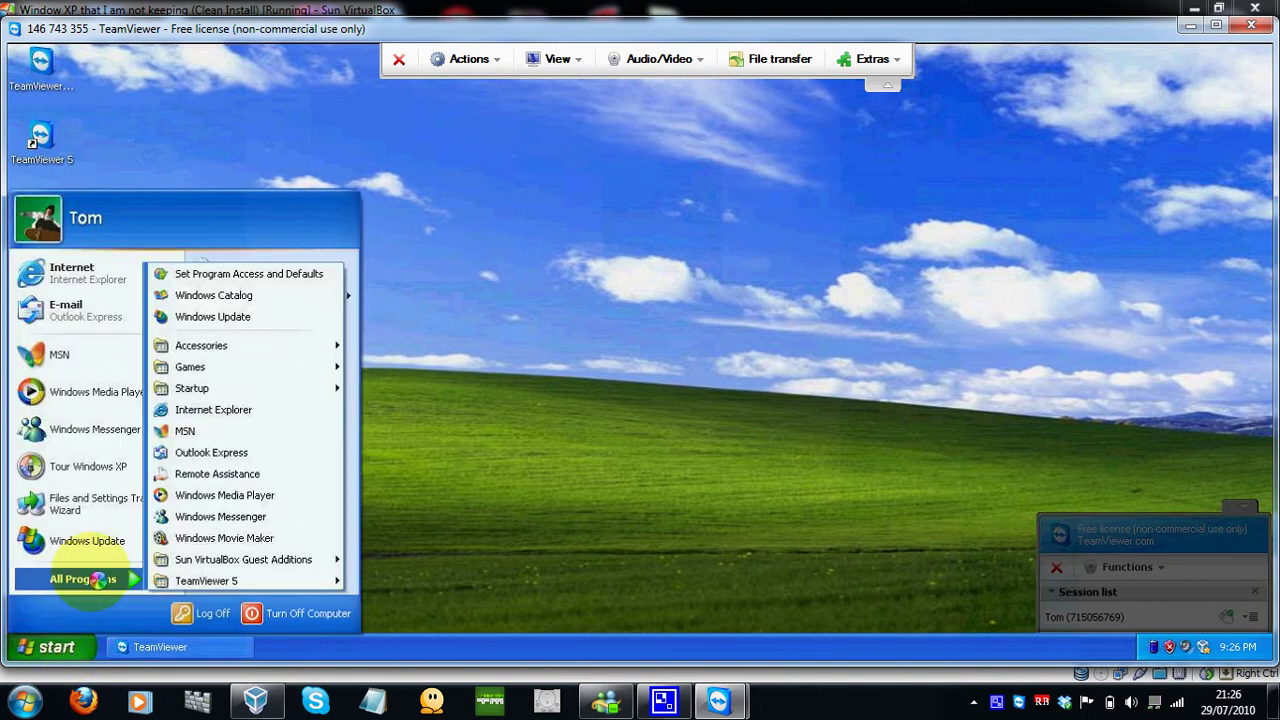
pyautogui.click(237, 346)
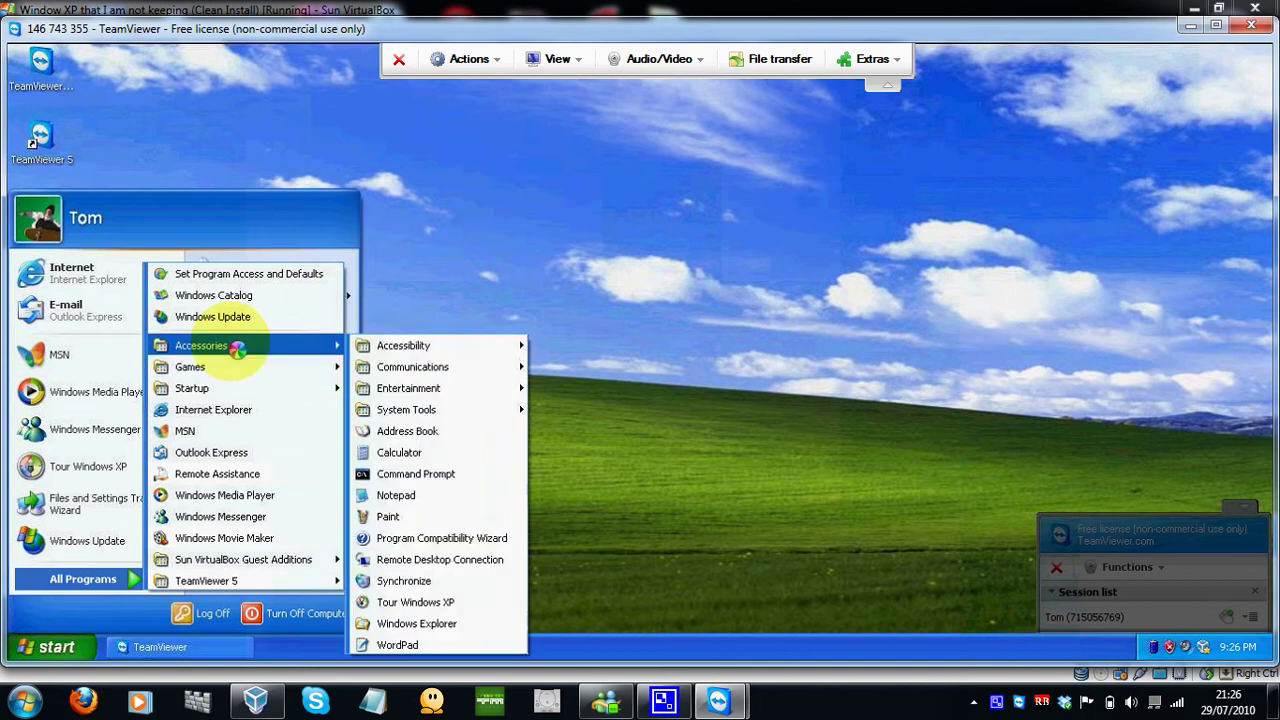
pyautogui.click(410, 495)
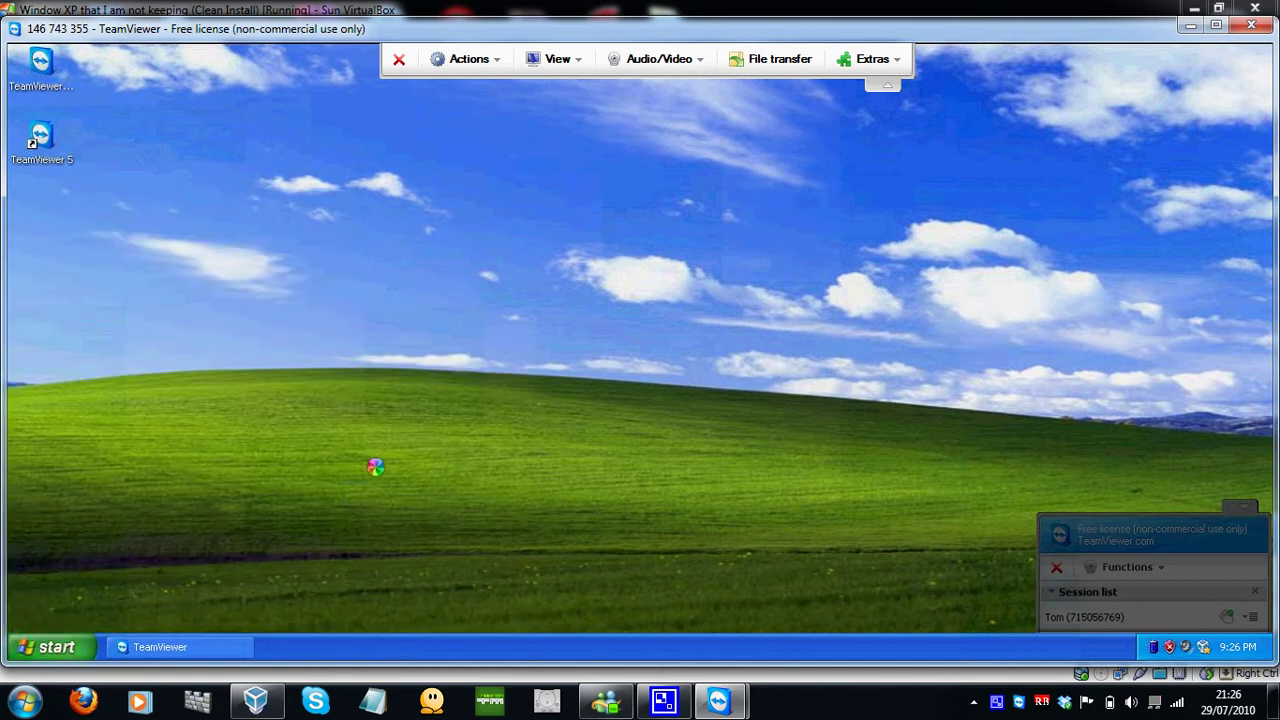
pyautogui.click(326, 361)
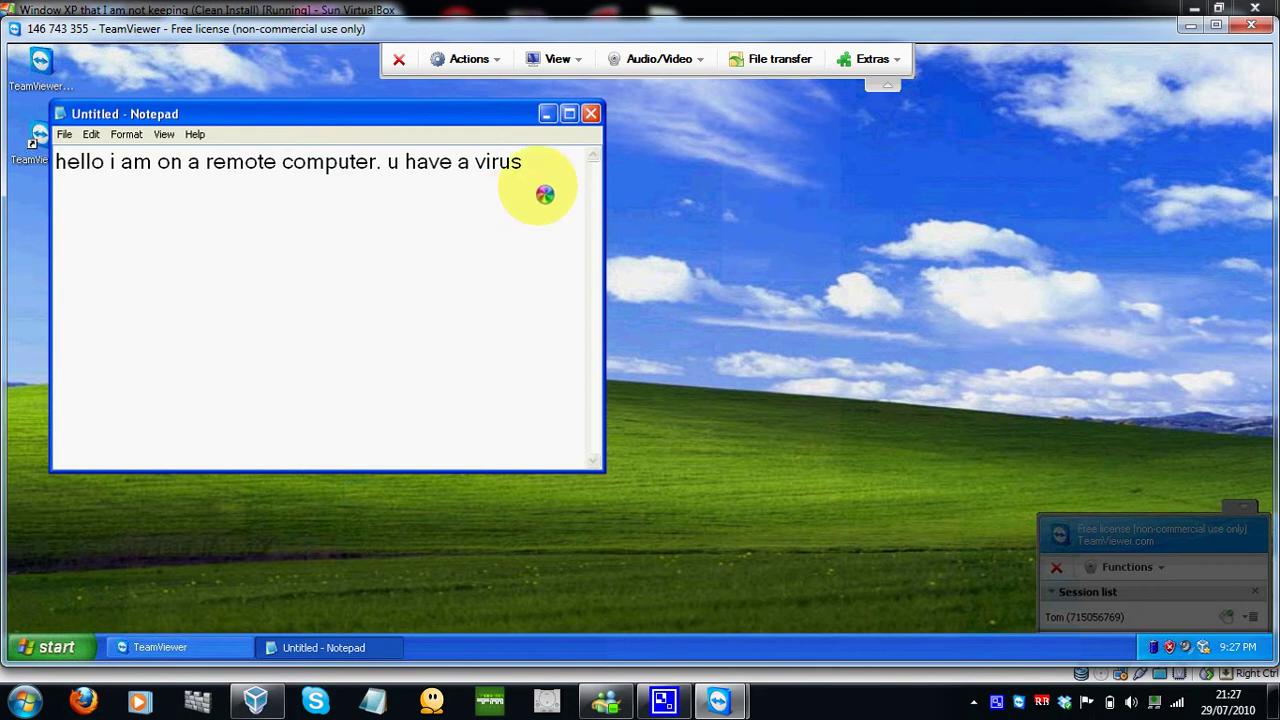
pyautogui.moveTo(546, 191); pyautogui.dragTo(96, 190)
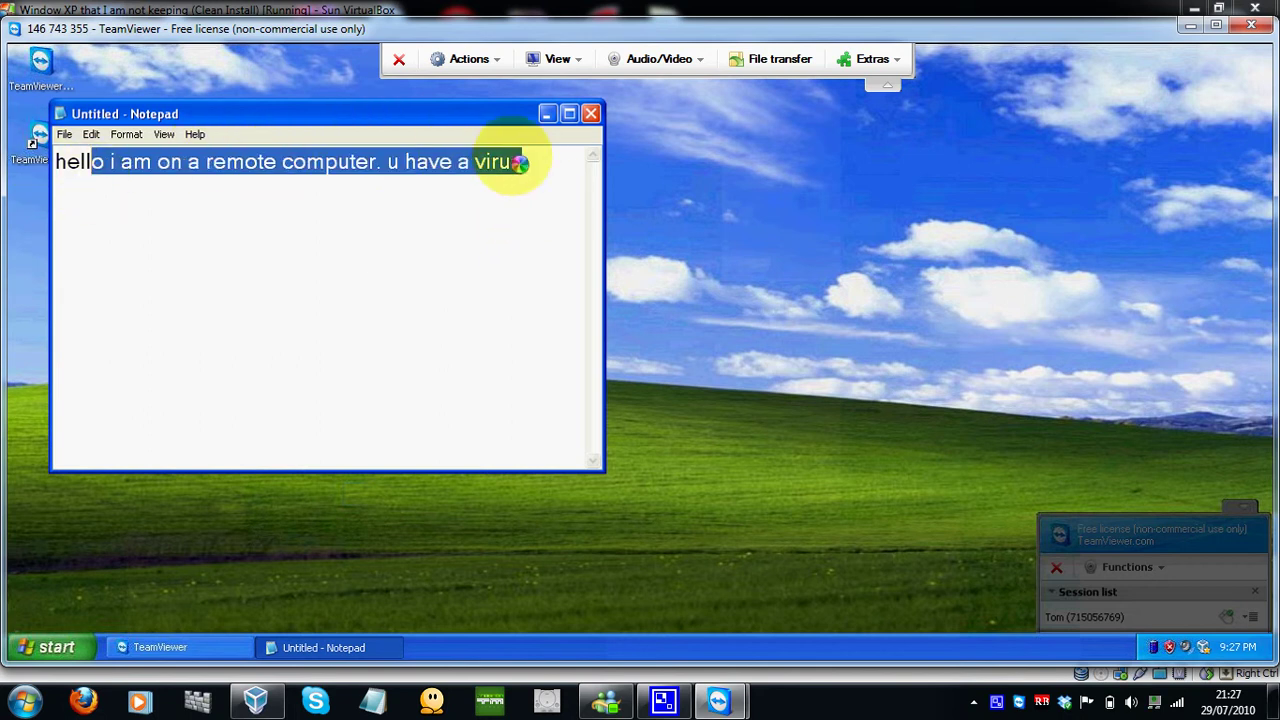
pyautogui.moveTo(526, 163); pyautogui.dragTo(62, 162)
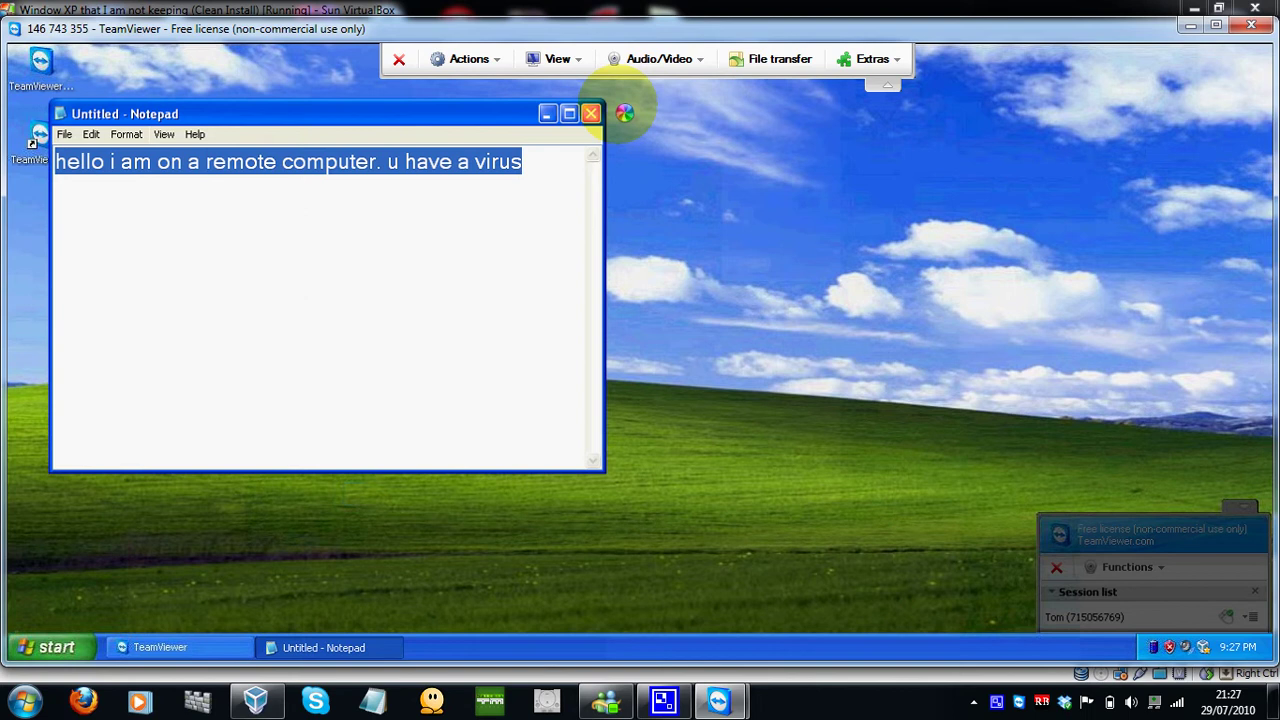
pyautogui.click(593, 114)
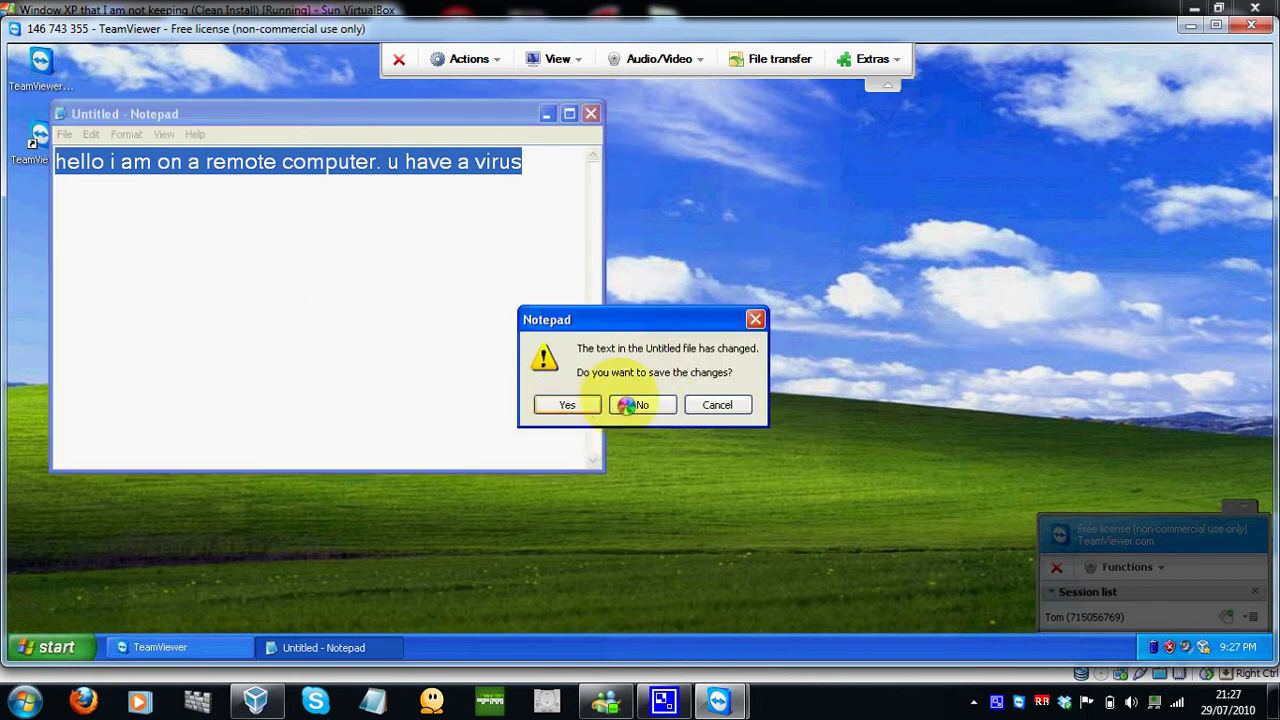
pyautogui.click(645, 405)
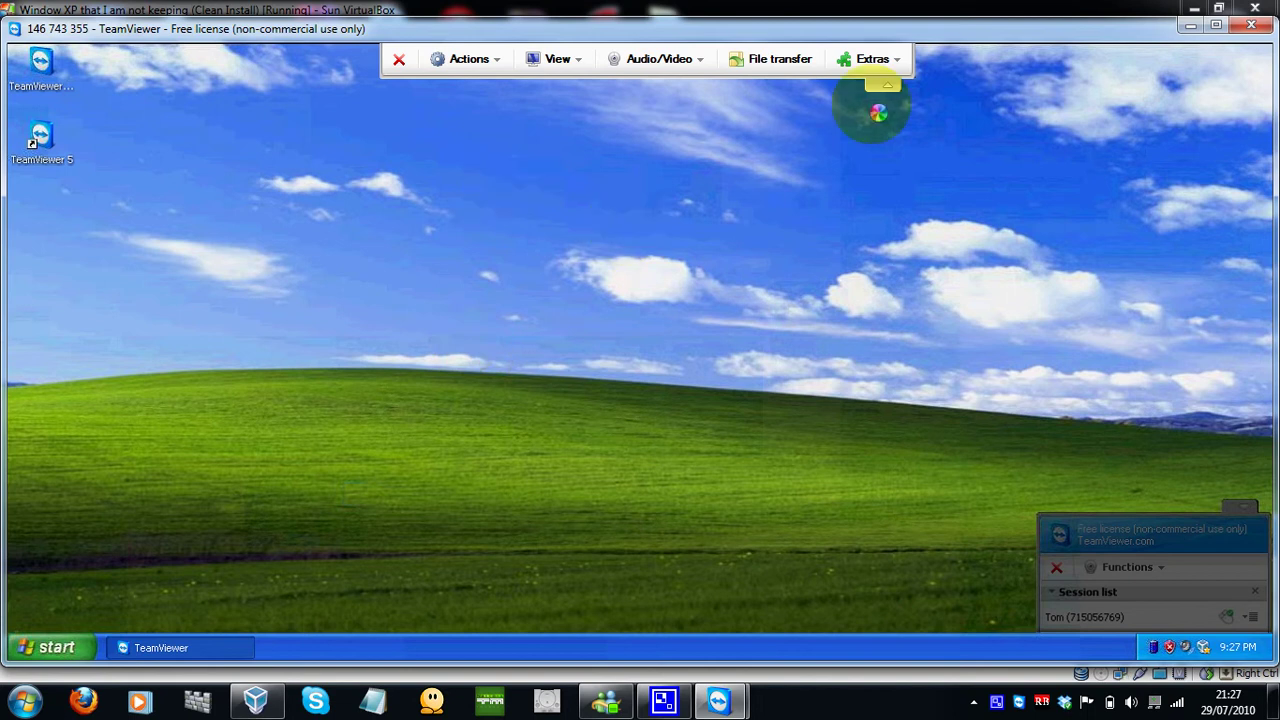
# - Hide the remote toolbar and session list, dismiss the host TeamViewer window, then restore the toolbar
pyautogui.click(886, 85)
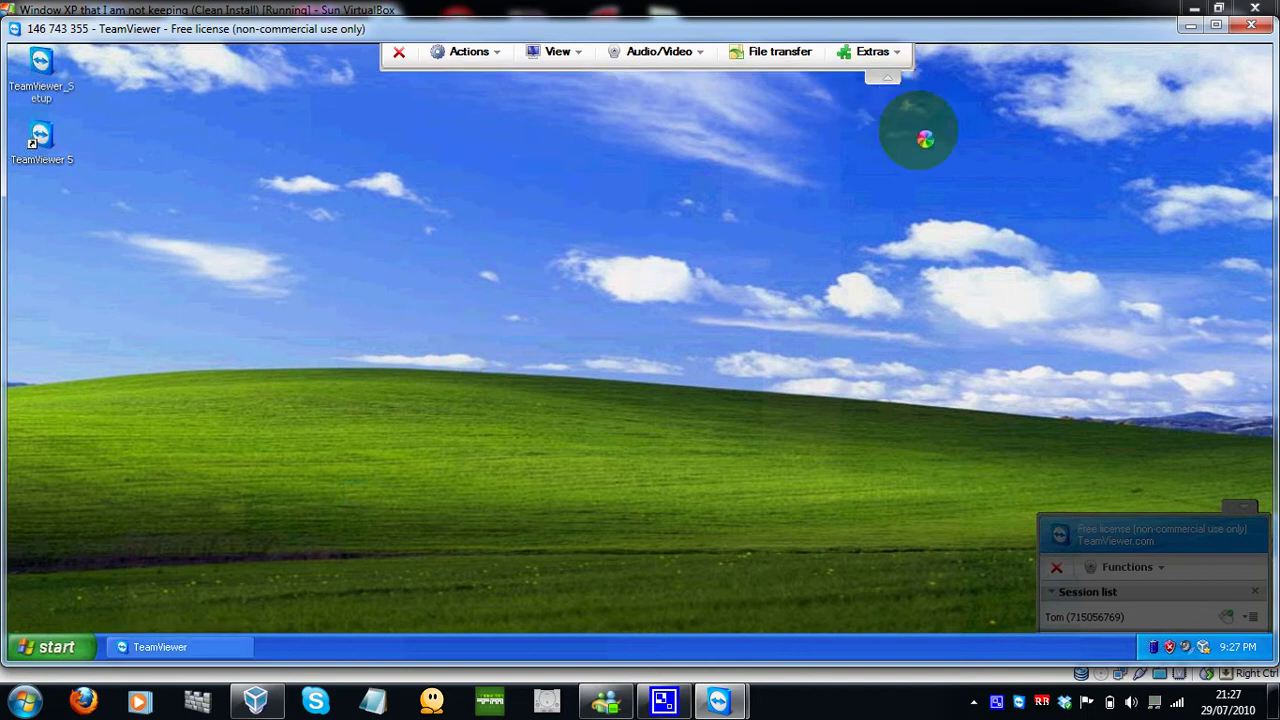
pyautogui.click(1245, 508)
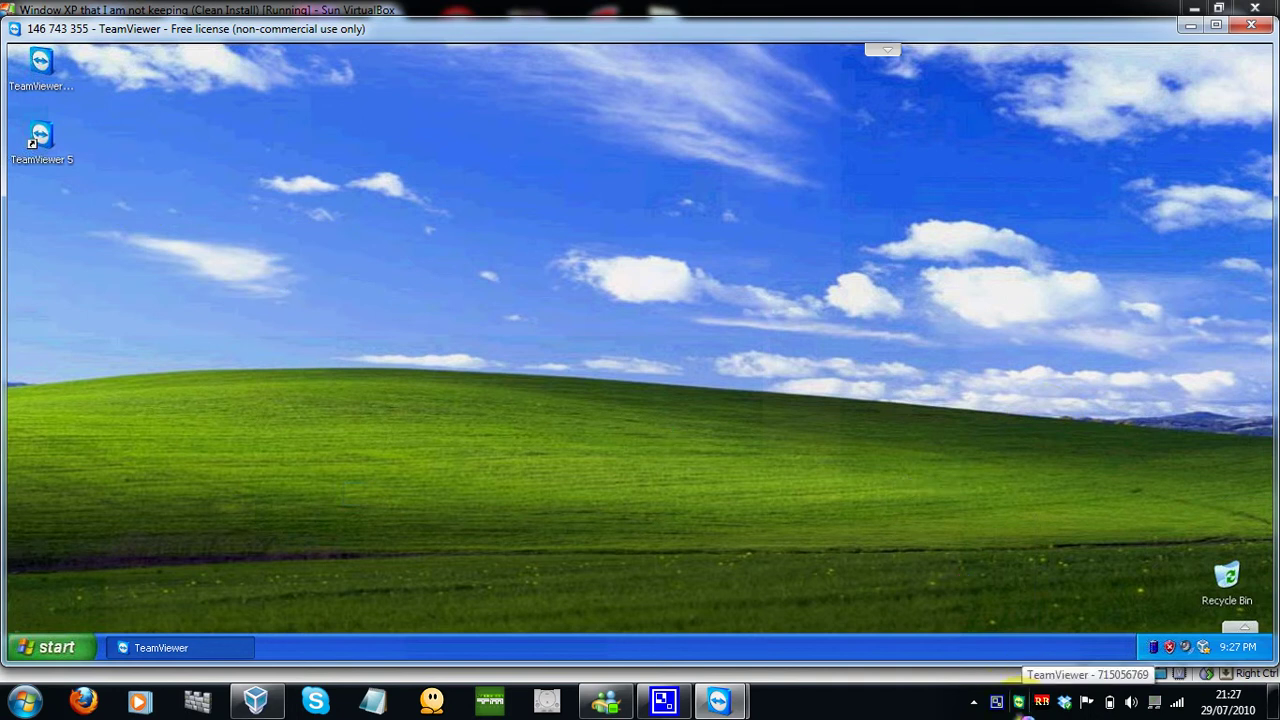
pyautogui.click(1021, 703)
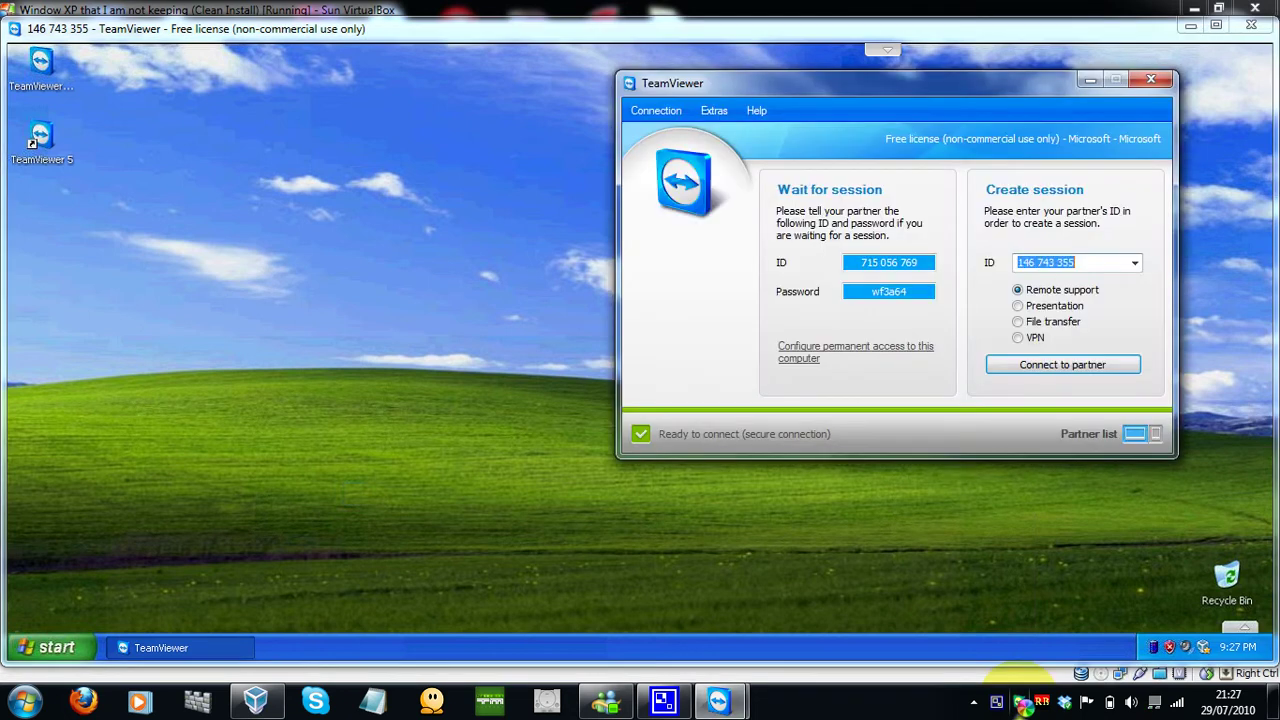
pyautogui.click(1151, 79)
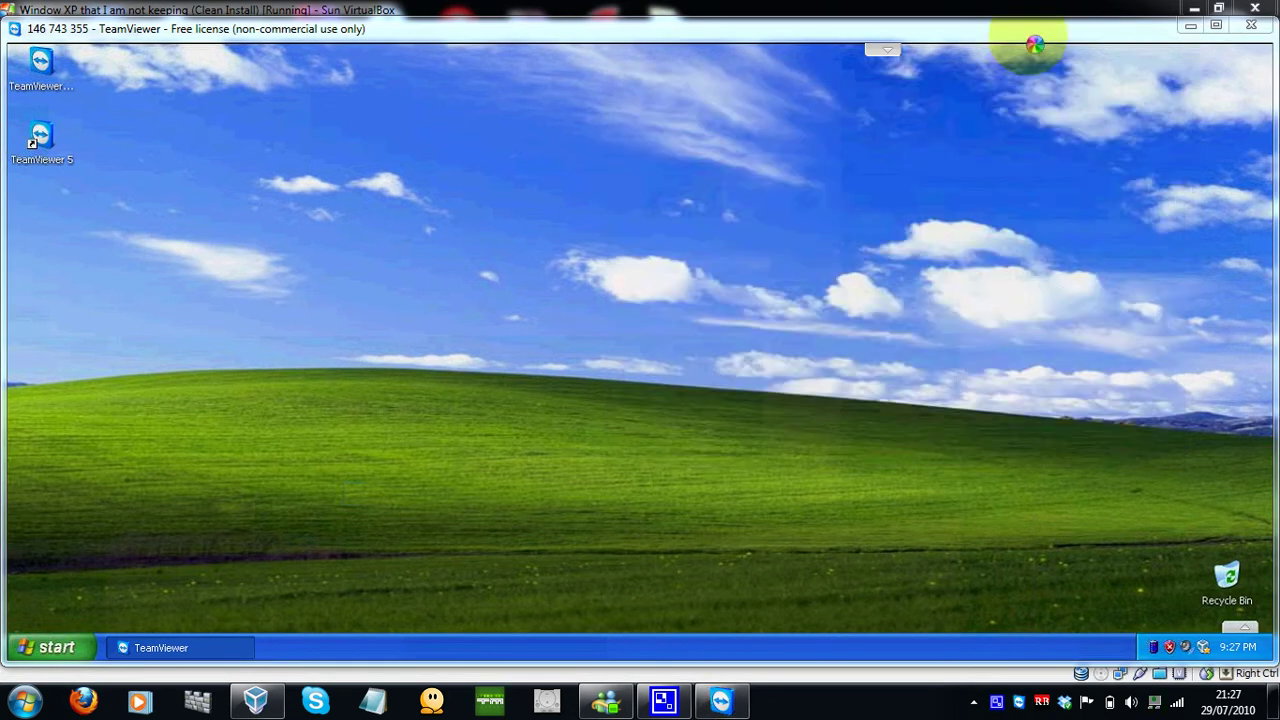
pyautogui.click(884, 49)
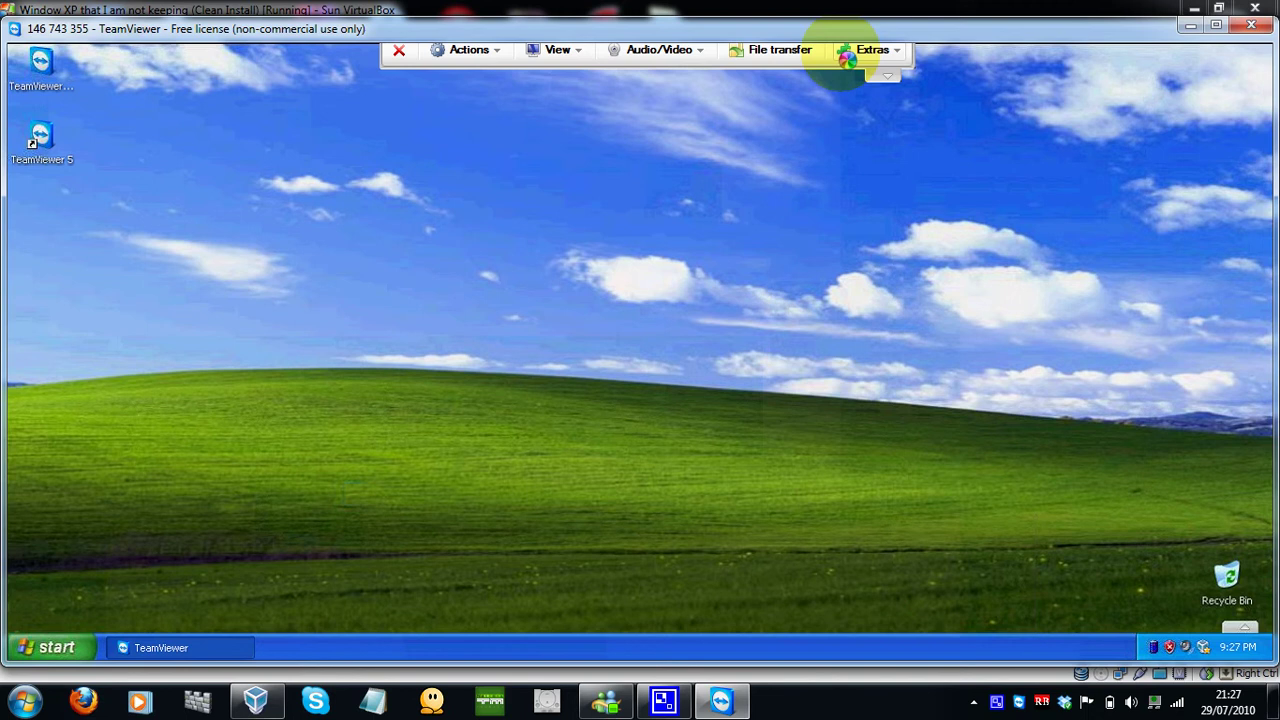
# - End the remote session, dismiss the sponsored notice, and clear the partner ID history
pyautogui.click(399, 62)
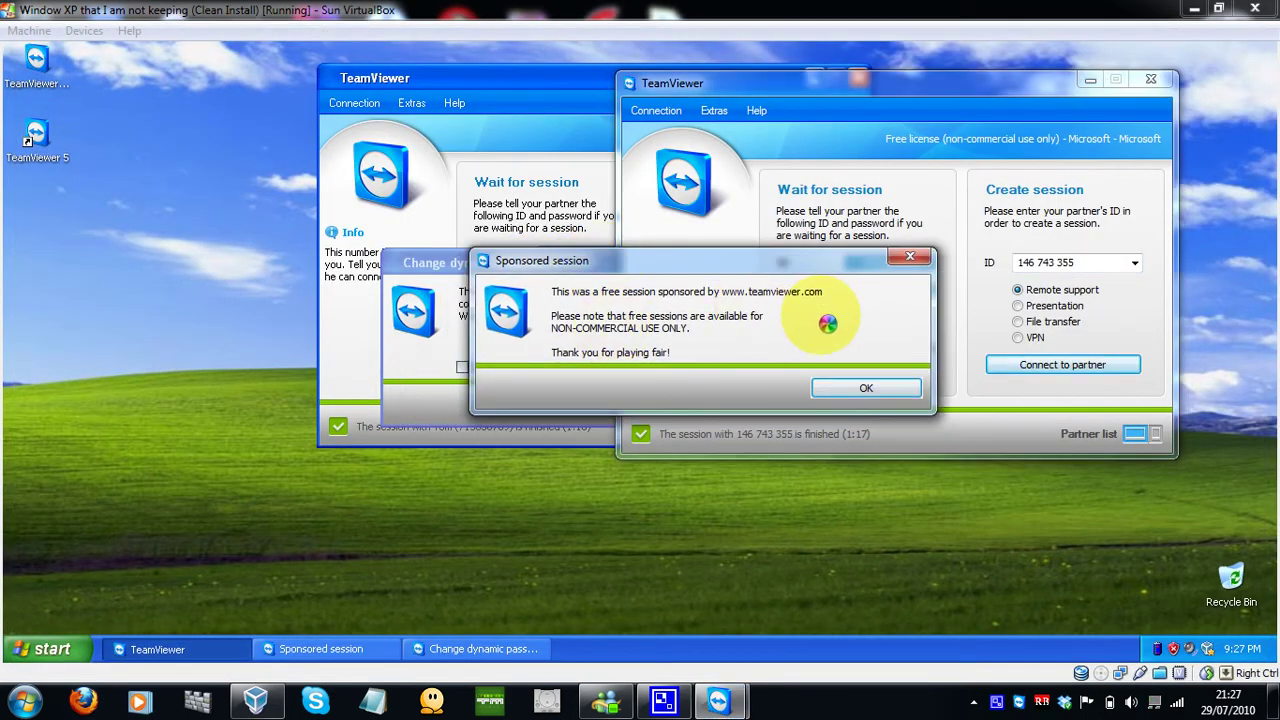
pyautogui.click(868, 389)
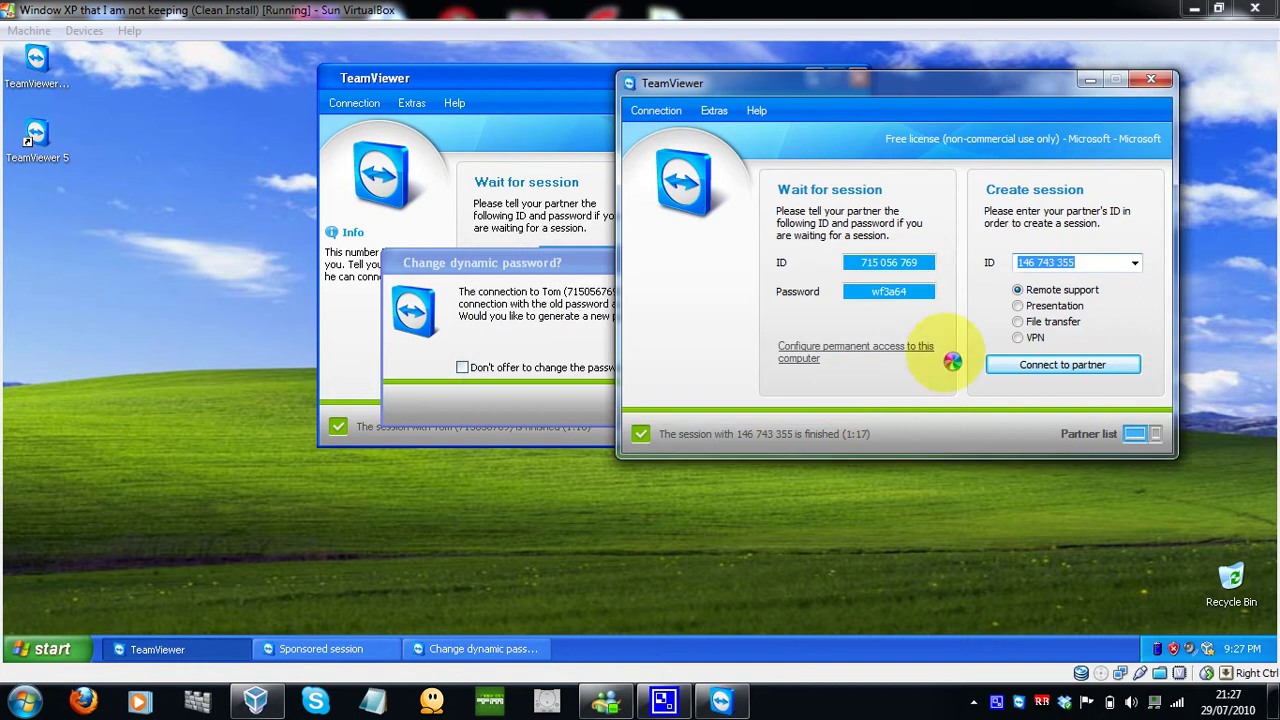
pyautogui.click(1135, 263)
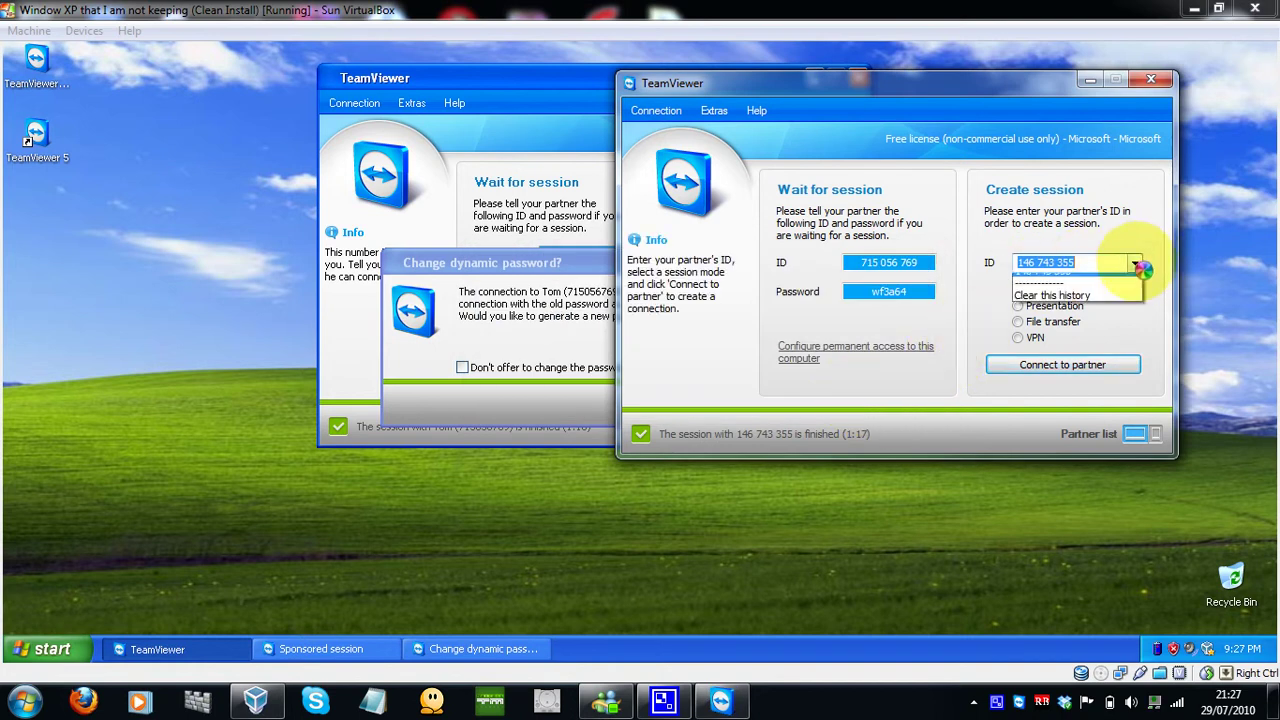
pyautogui.click(1095, 305)
pyautogui.click(940, 318)
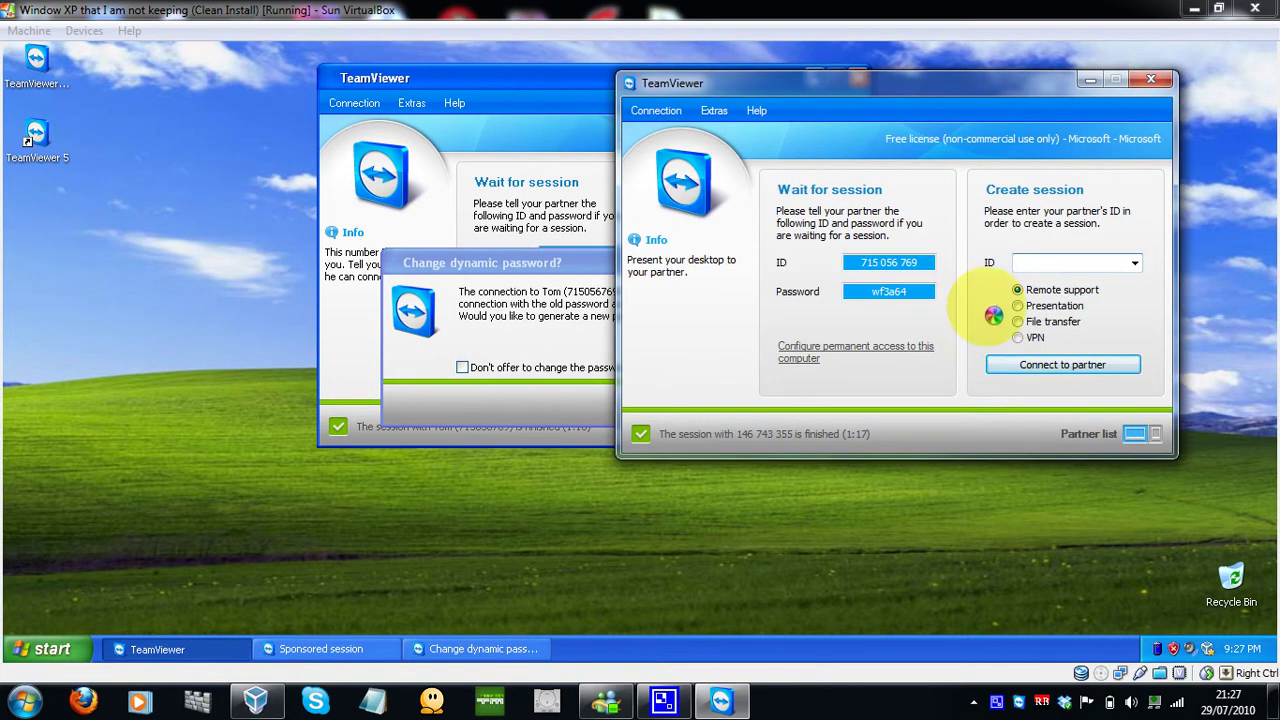
pyautogui.click(1151, 79)
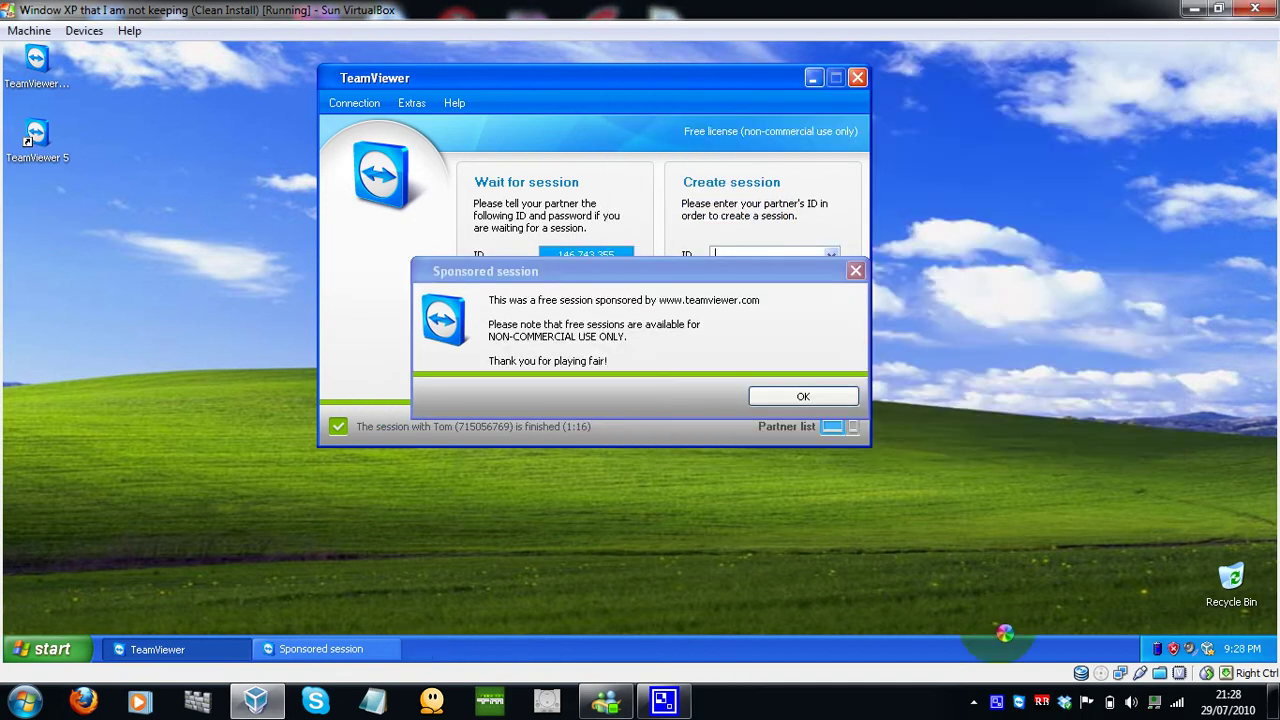
# - Exit TeamViewer on the host and close the guest's info window and sponsored notice
pyautogui.rightClick(1025, 701)
pyautogui.click(1052, 697)
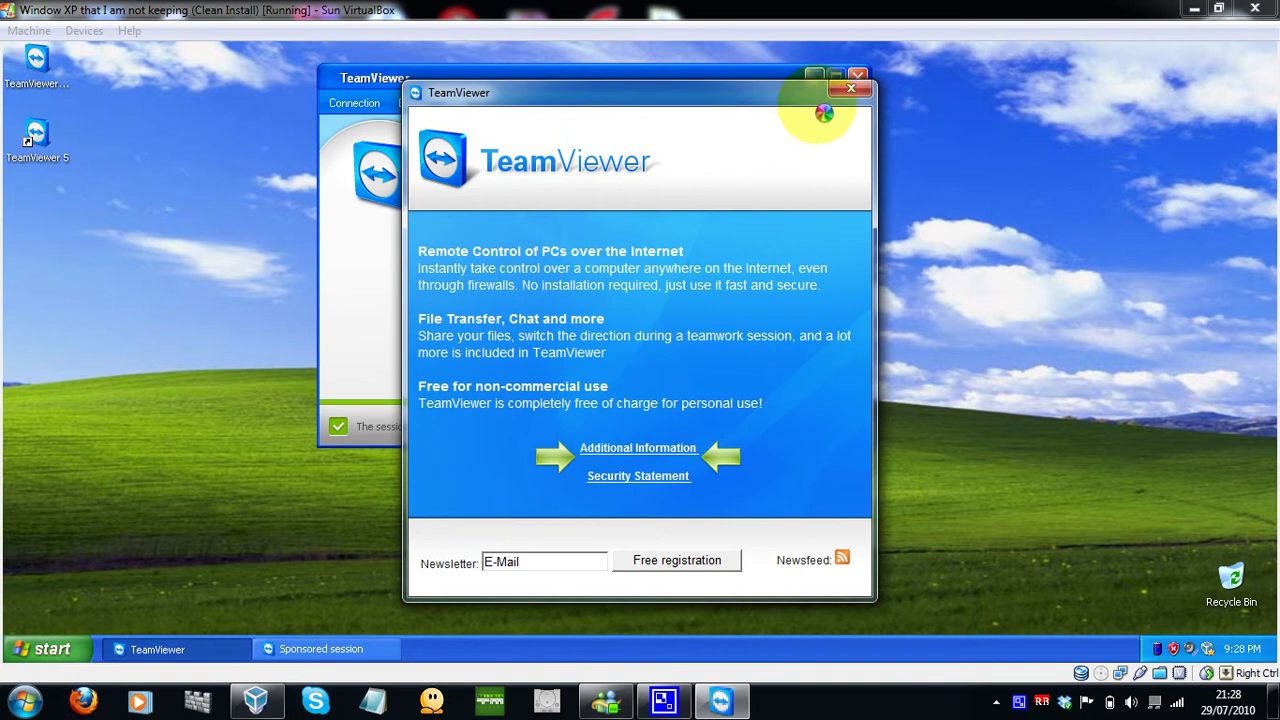
pyautogui.click(850, 89)
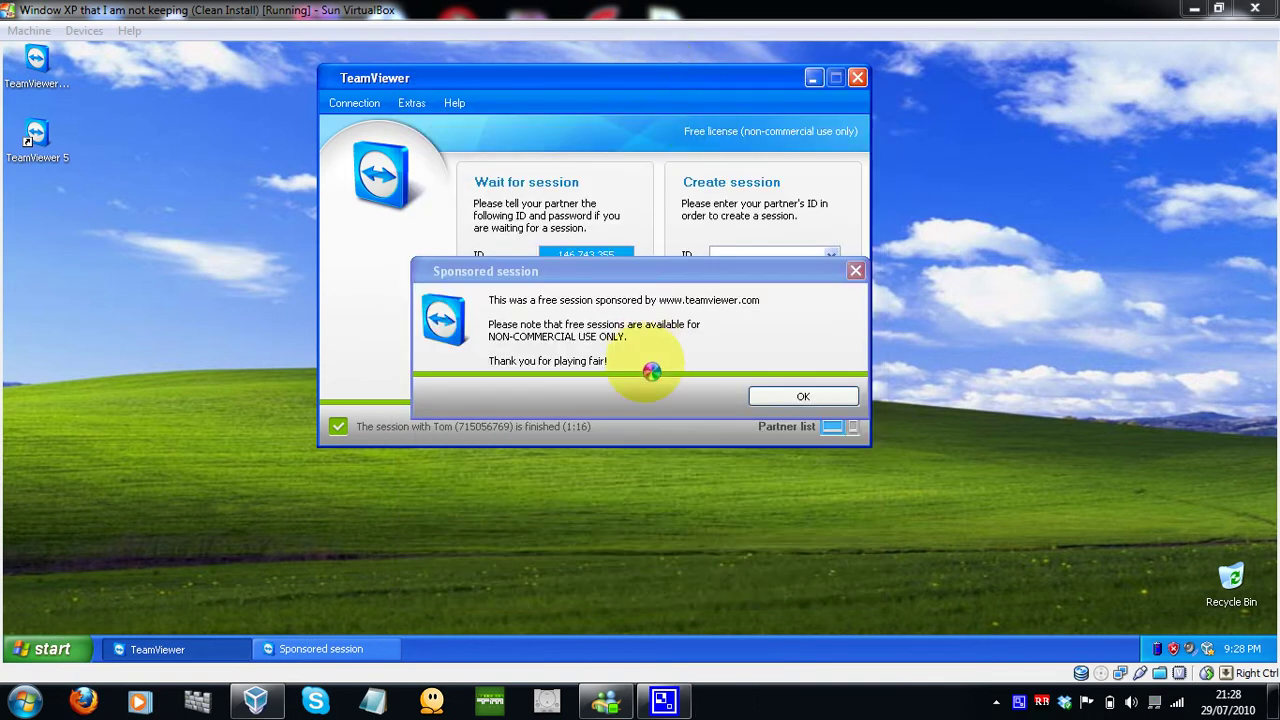
pyautogui.click(805, 397)
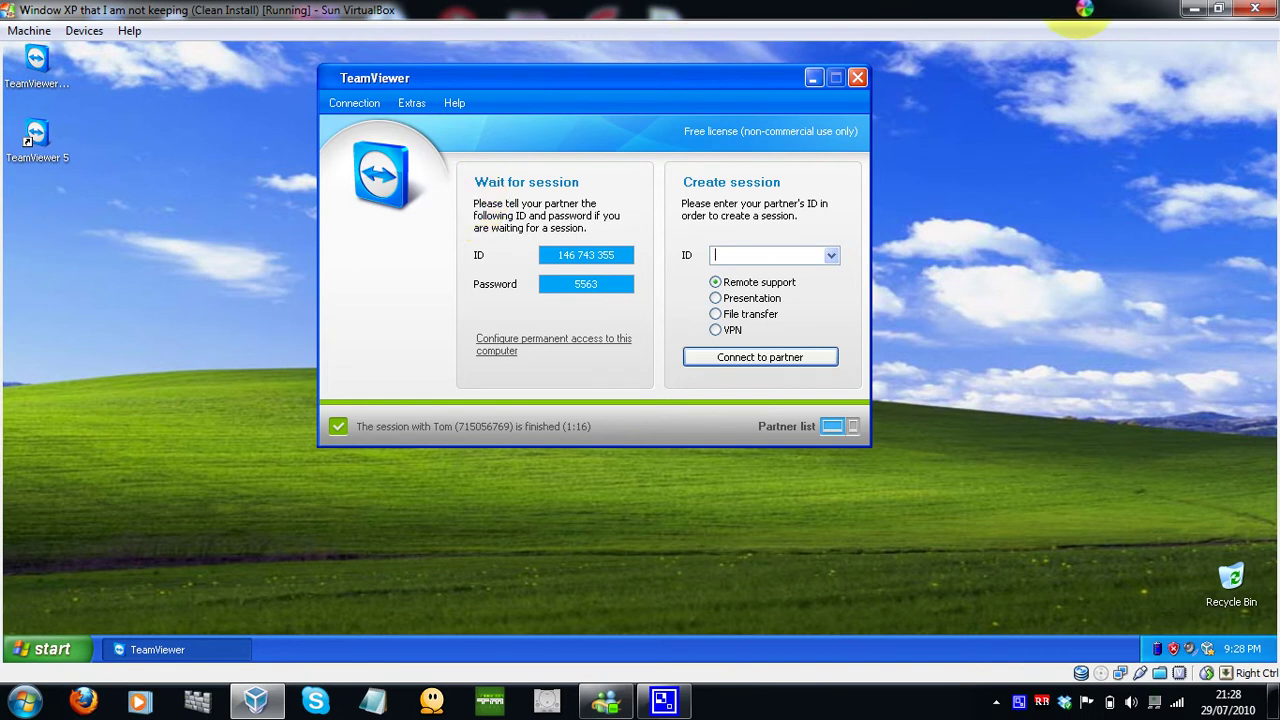
# - Close the VM window, powering off and restoring the 'Clean Install' snapshot
pyautogui.click(1255, 9)
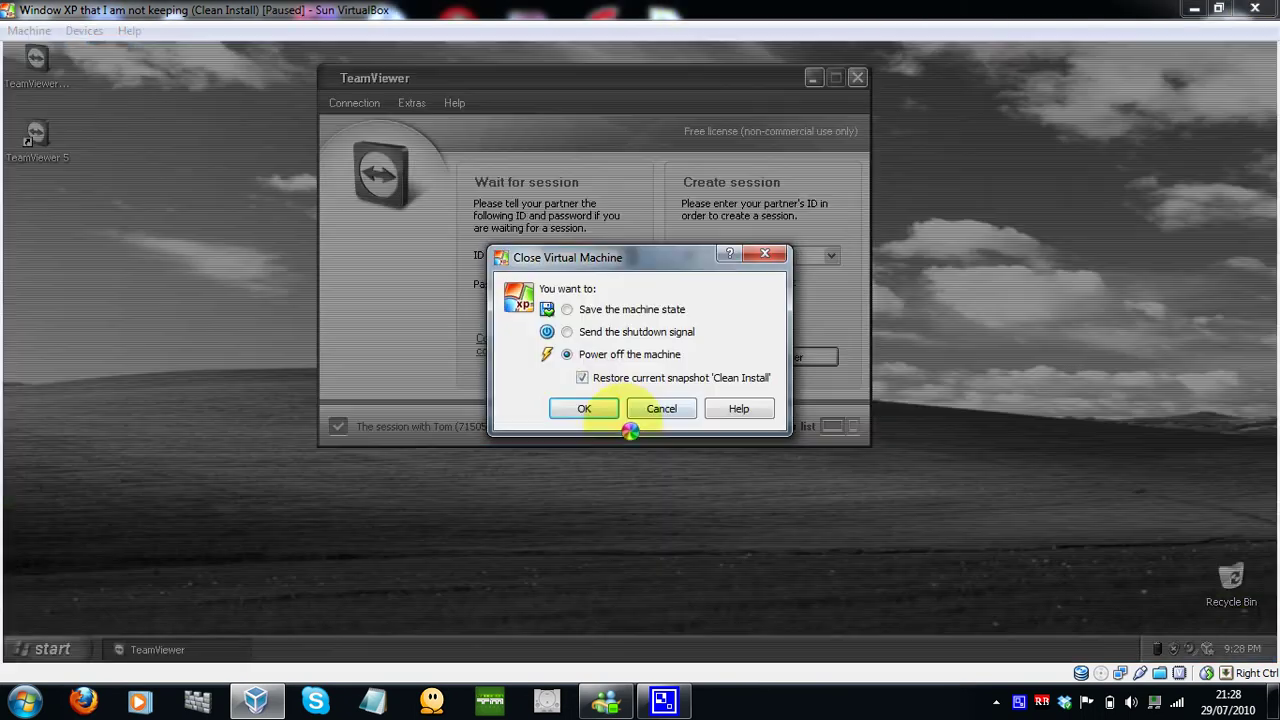
pyautogui.click(583, 378)
pyautogui.click(584, 410)
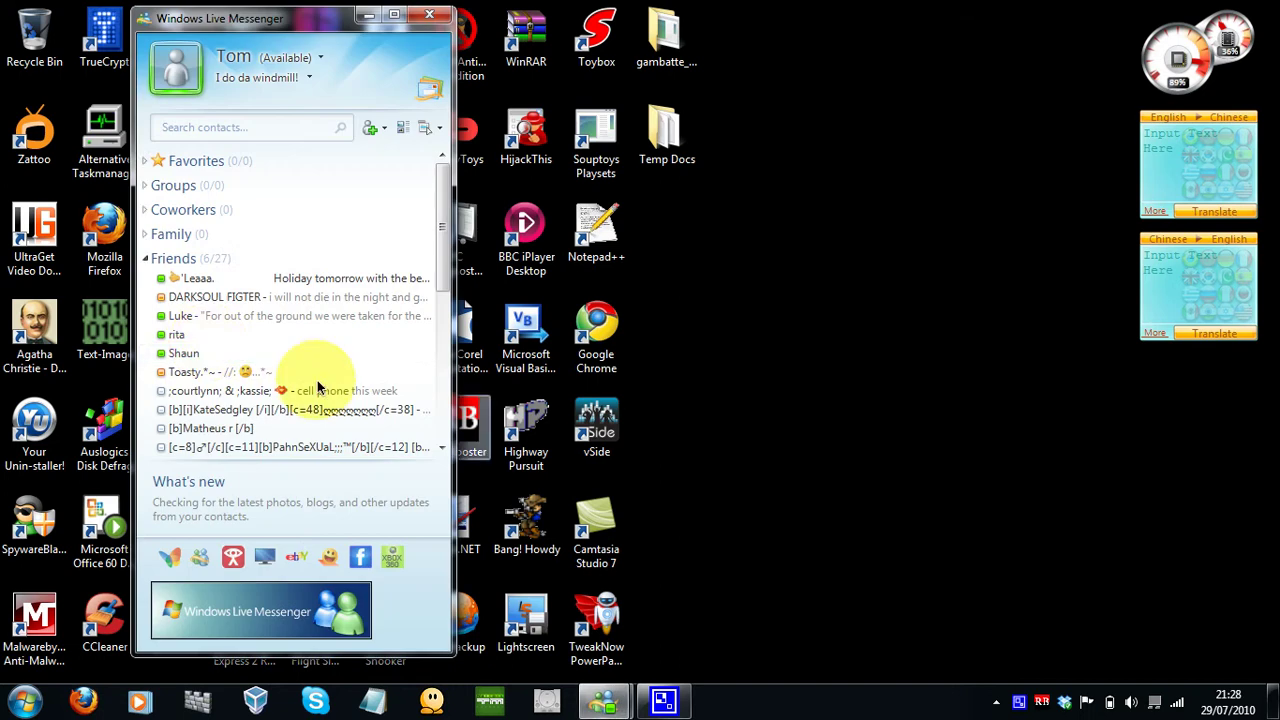
# - Open a chat with a contact and send a greeting followed by 'yeah yeah'
pyautogui.doubleClick(205, 316)
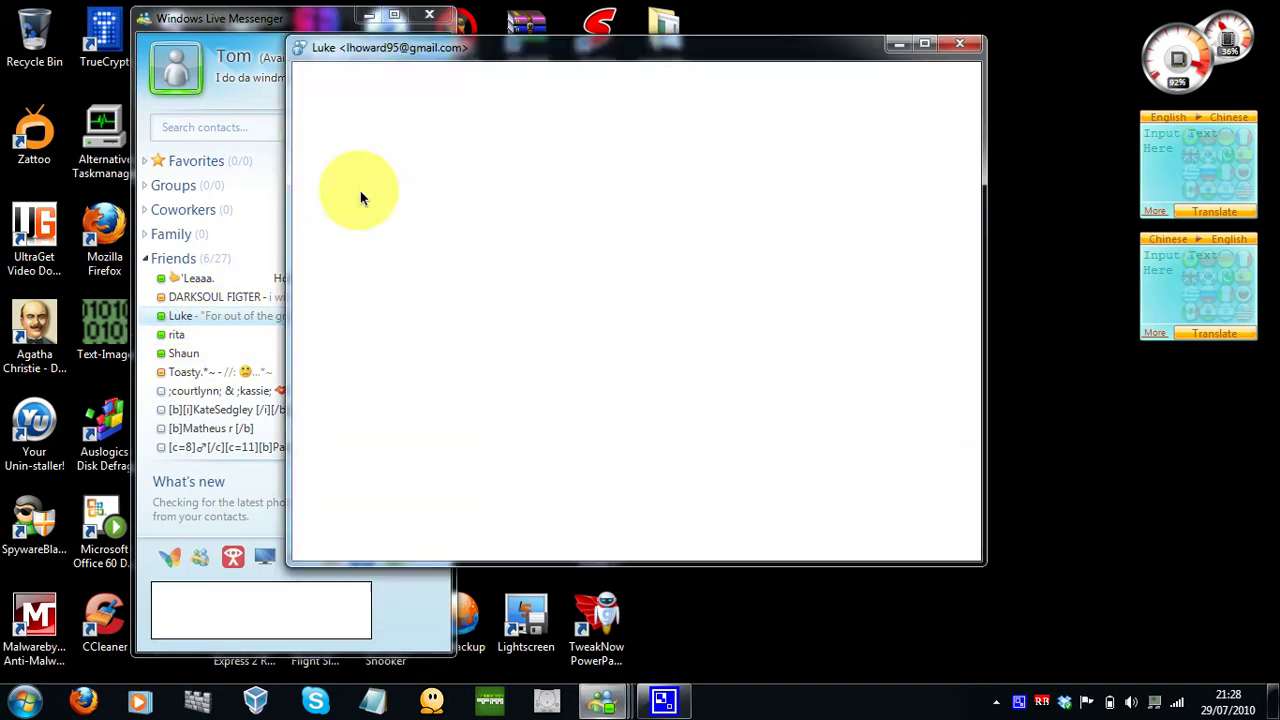
pyautogui.click(428, 16)
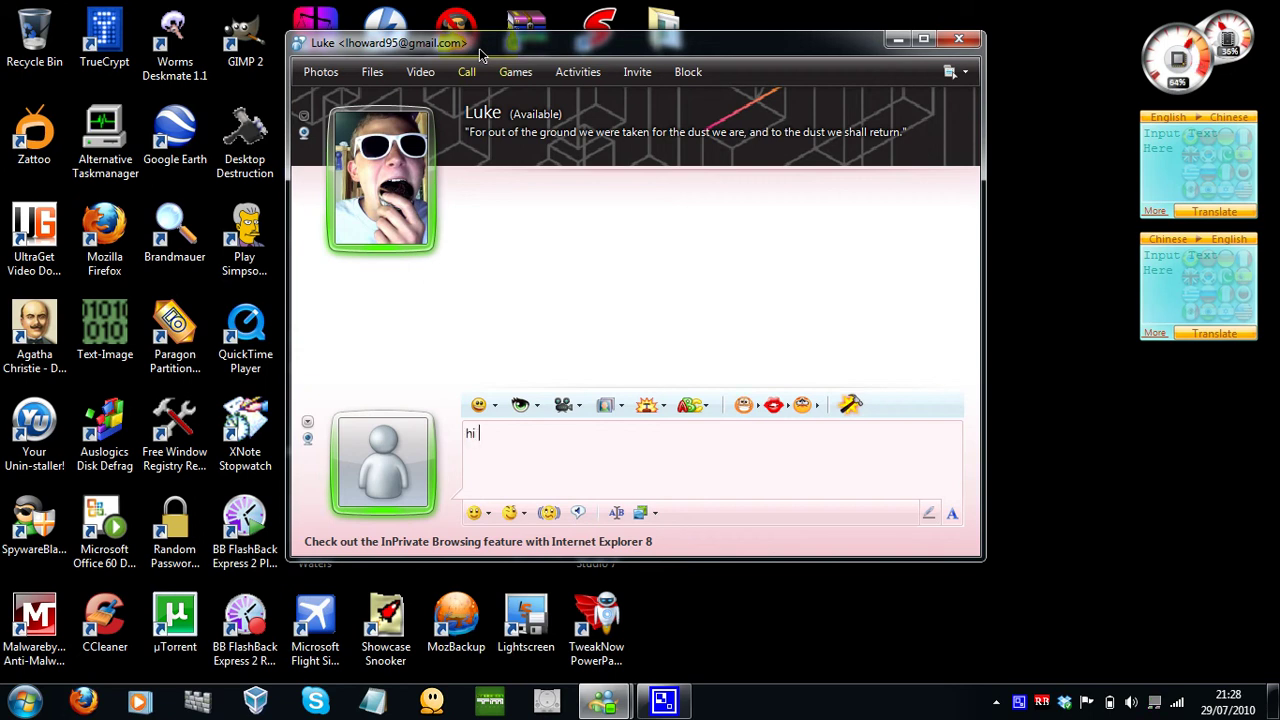
pyautogui.press('Return')
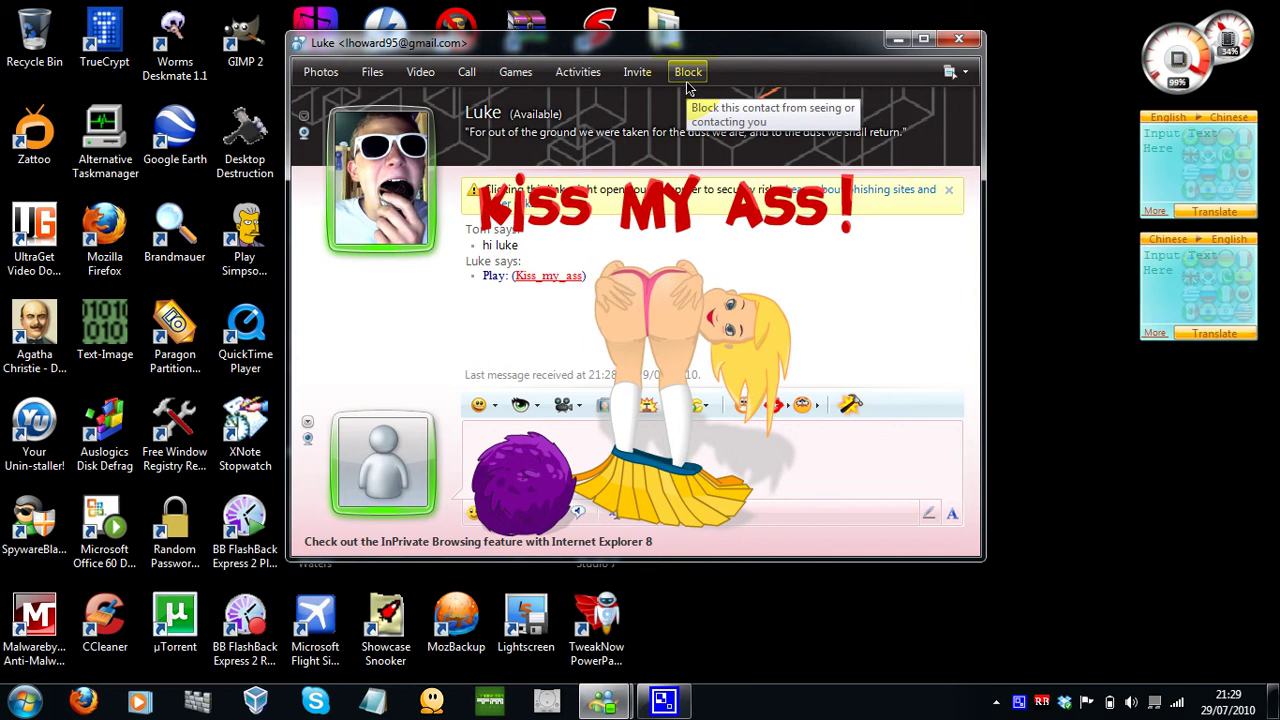
pyautogui.write('yeah')
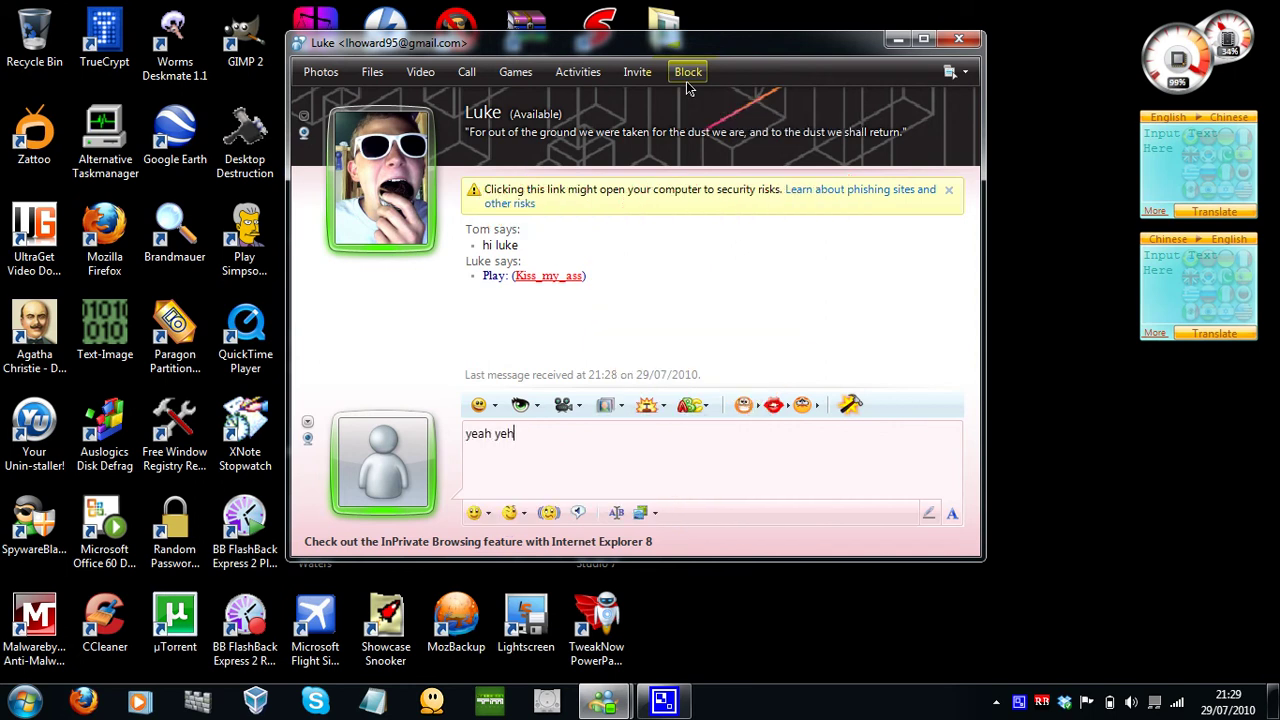
pyautogui.write(' yeah')
pyautogui.press('Return')
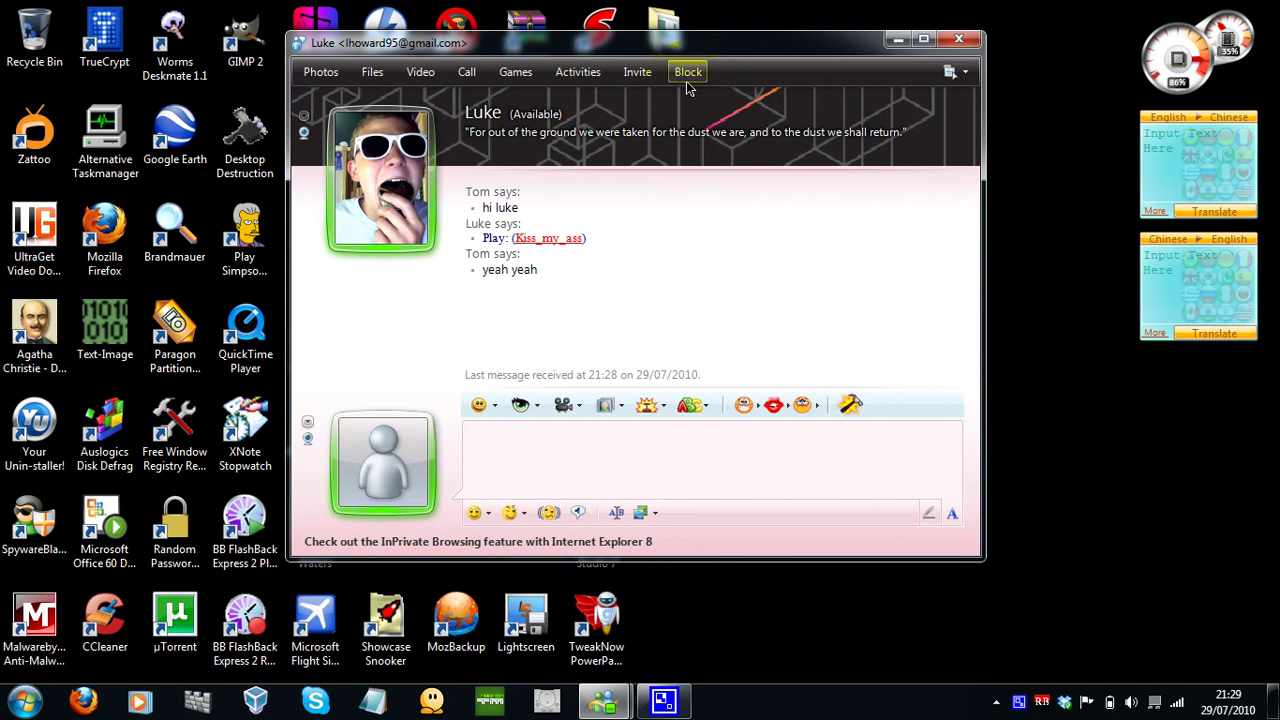
pyautogui.click(900, 41)
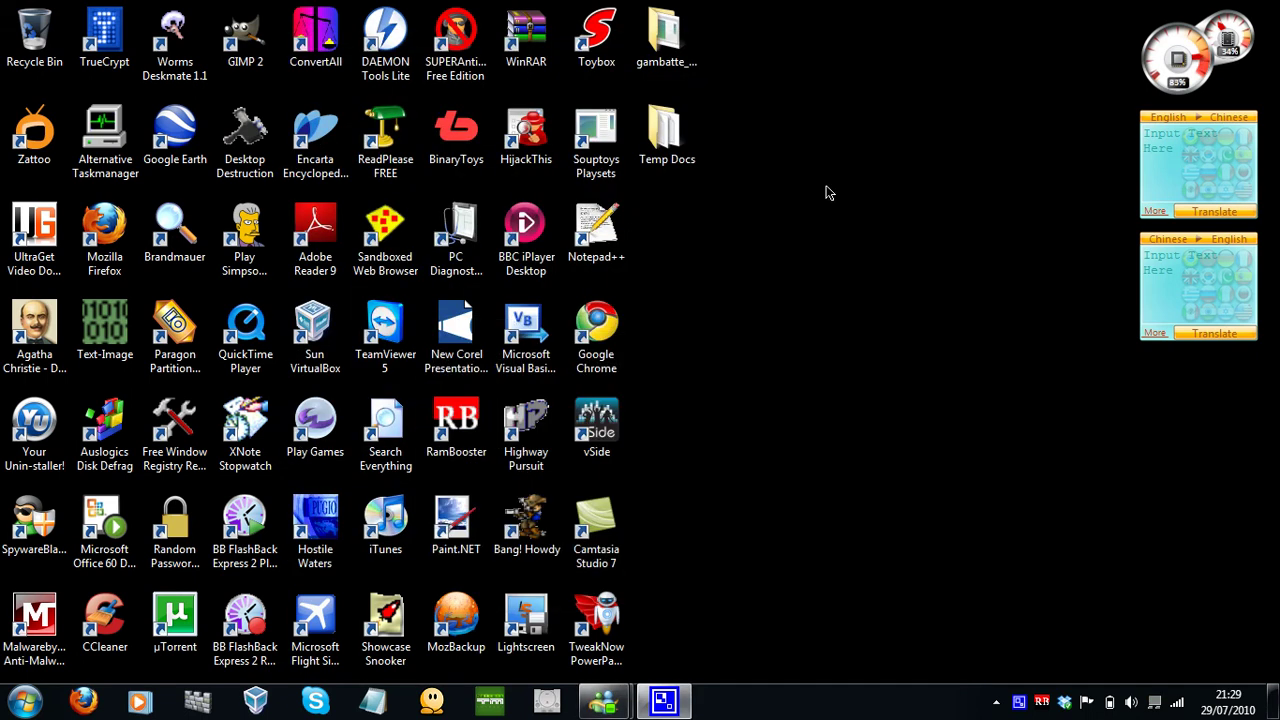